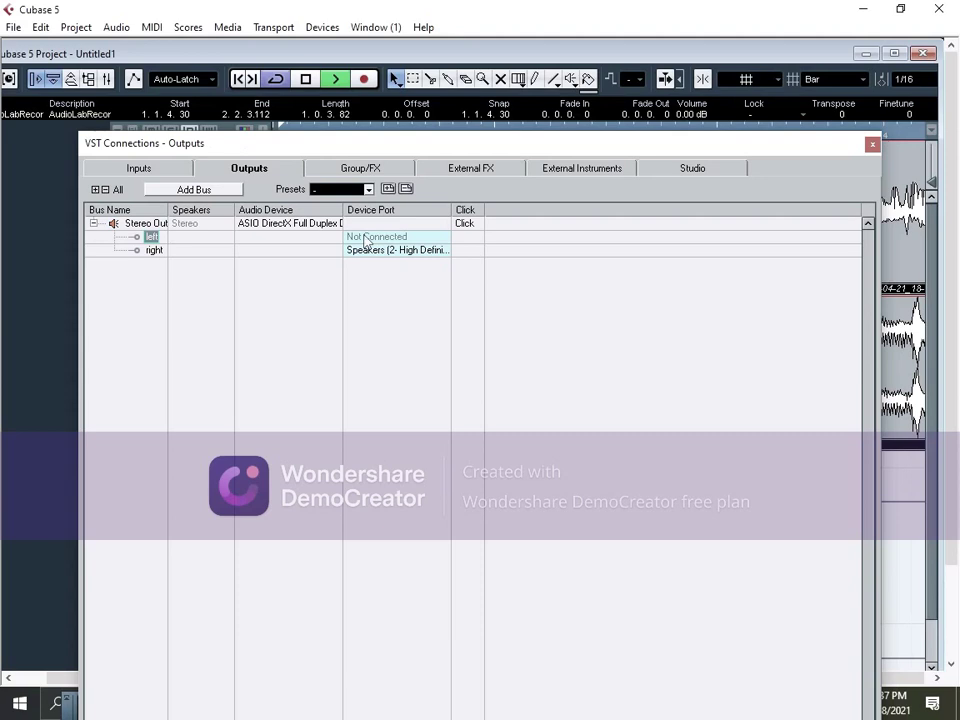
- Connect the Stereo Out bus's left channel to the Speakers (2- High Defini... - 1 - 3 port and restart playback from the beginning
left_click(366, 241)
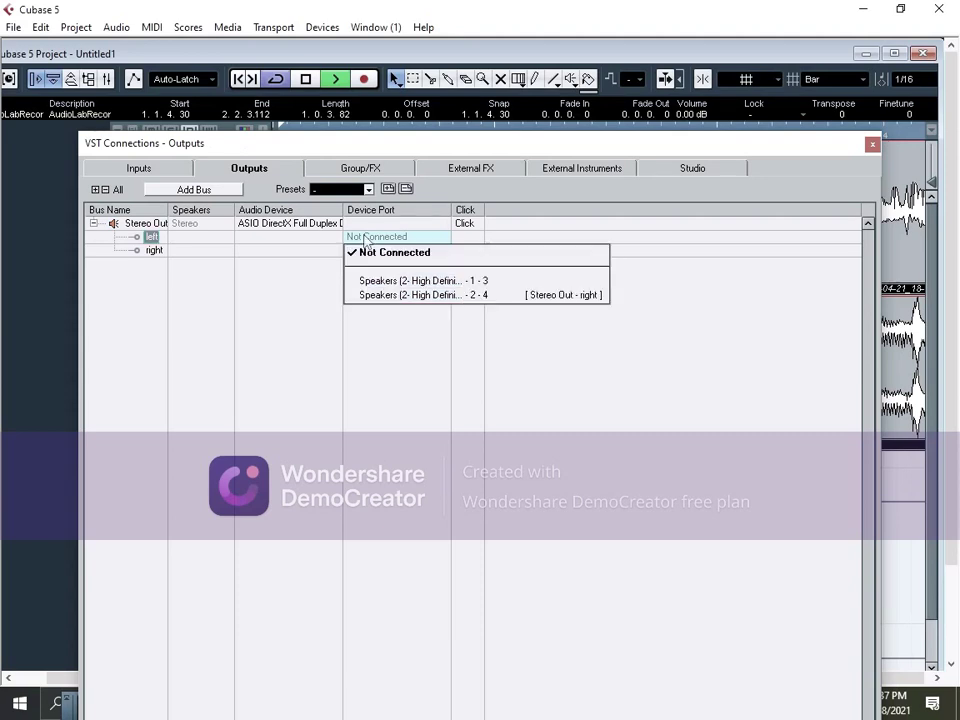
left_click(375, 281)
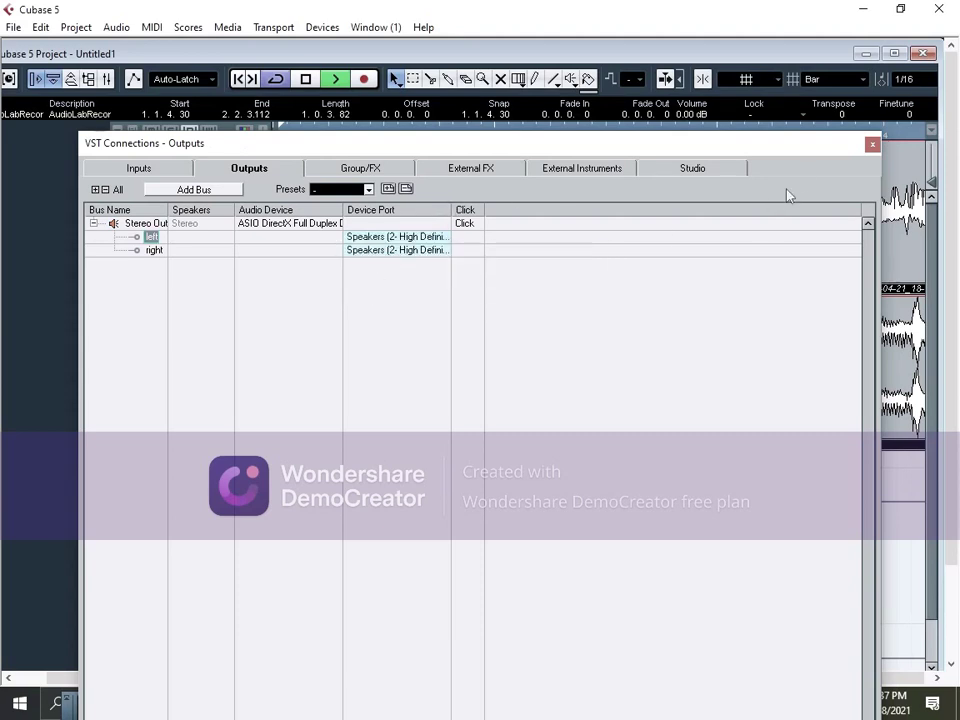
left_click(872, 145)
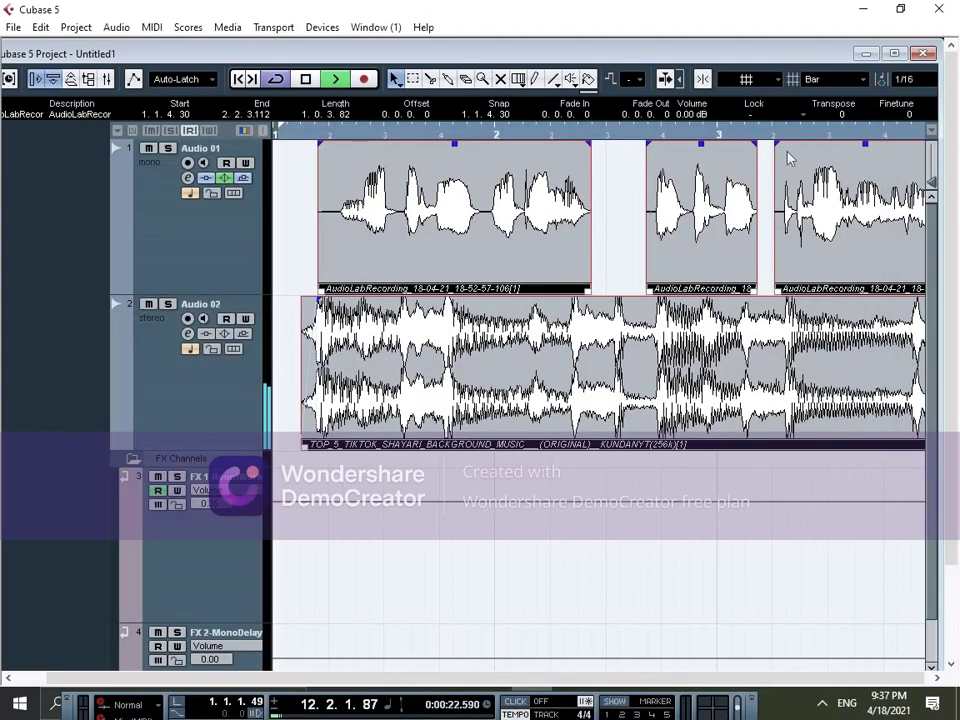
left_click(240, 79)
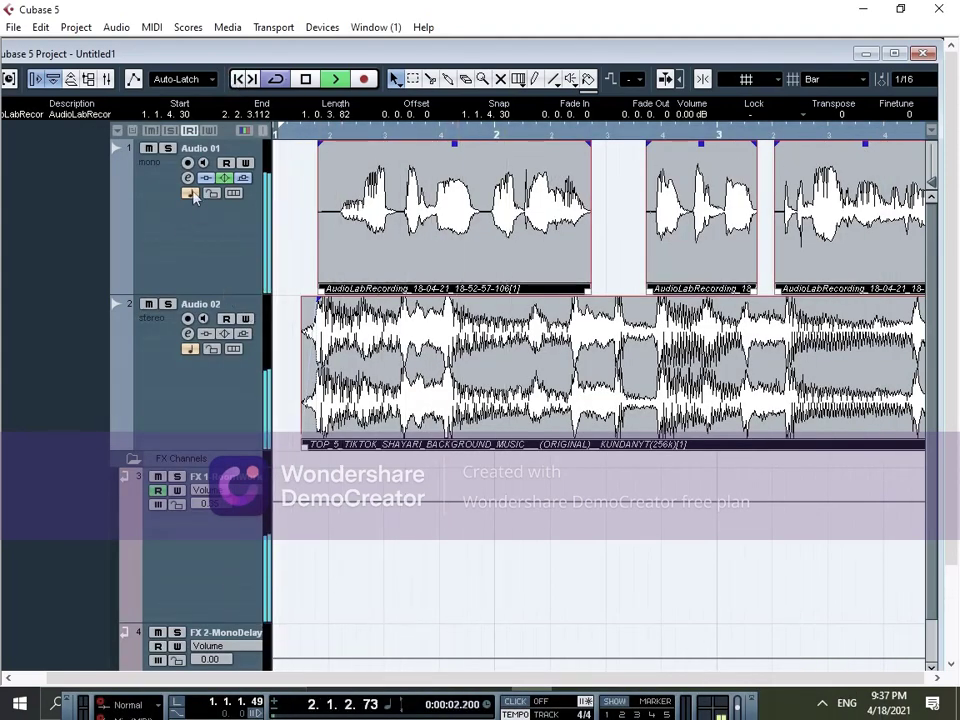
- Lower the system speaker volume to 68
left_click(821, 703)
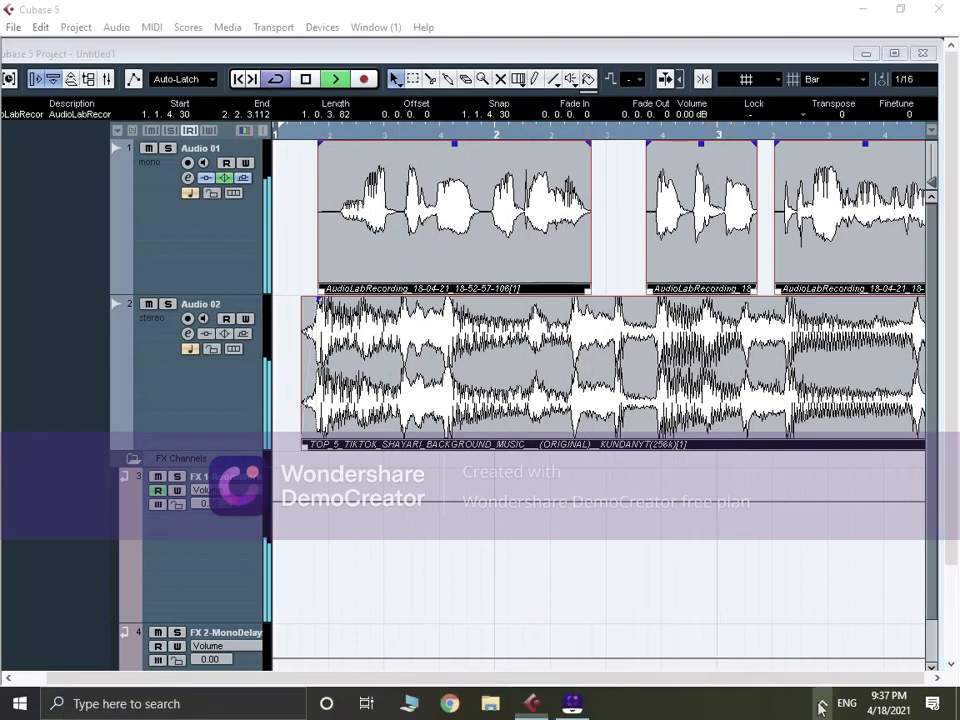
left_click(822, 639)
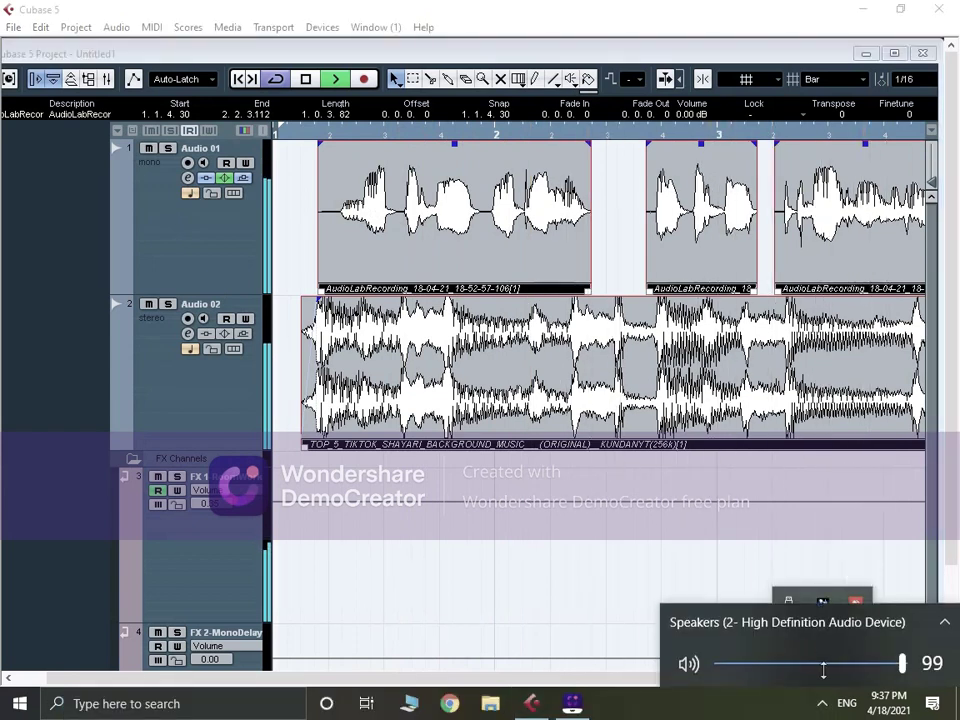
left_click(843, 671)
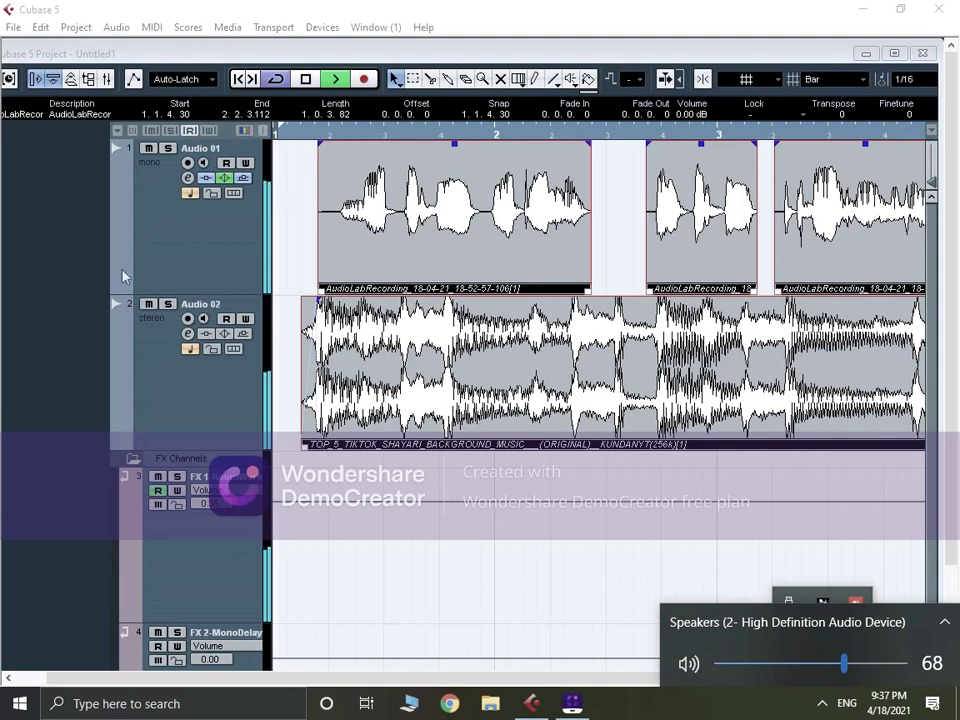
key("XF86AudioRaiseVolume")
key("XF86AudioRaiseVolume")
key("XF86AudioRaiseVolume")
key("XF86AudioRaiseVolume")
- Open the Audio 01 channel settings and review the DeNoiser, Compressor and TDR Nova insert settings
left_click(140, 142)
left_click(187, 178)
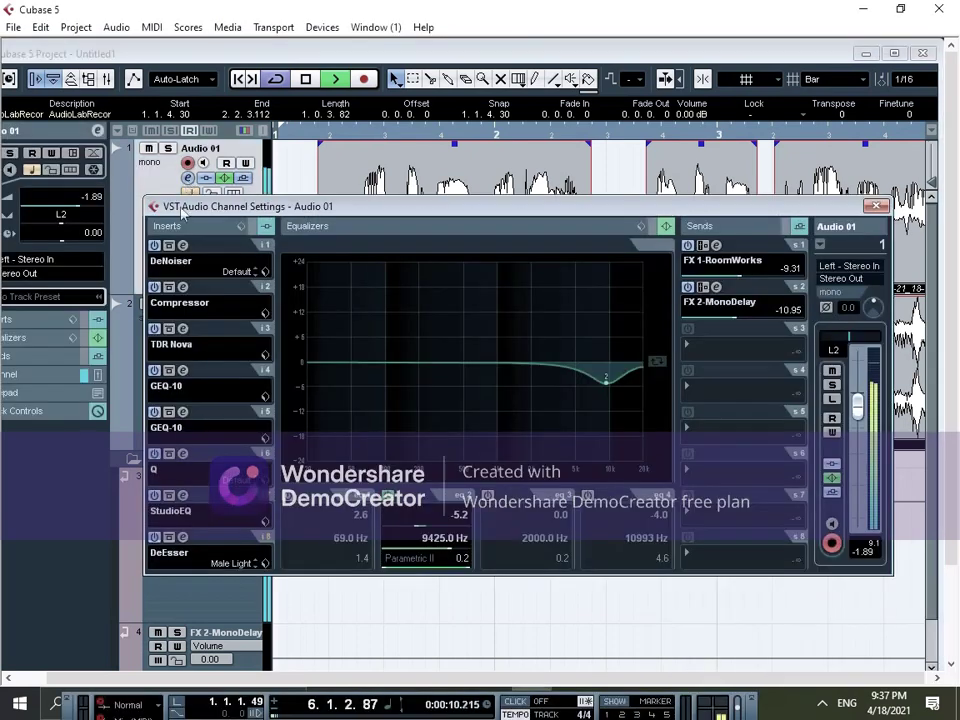
left_click(182, 245)
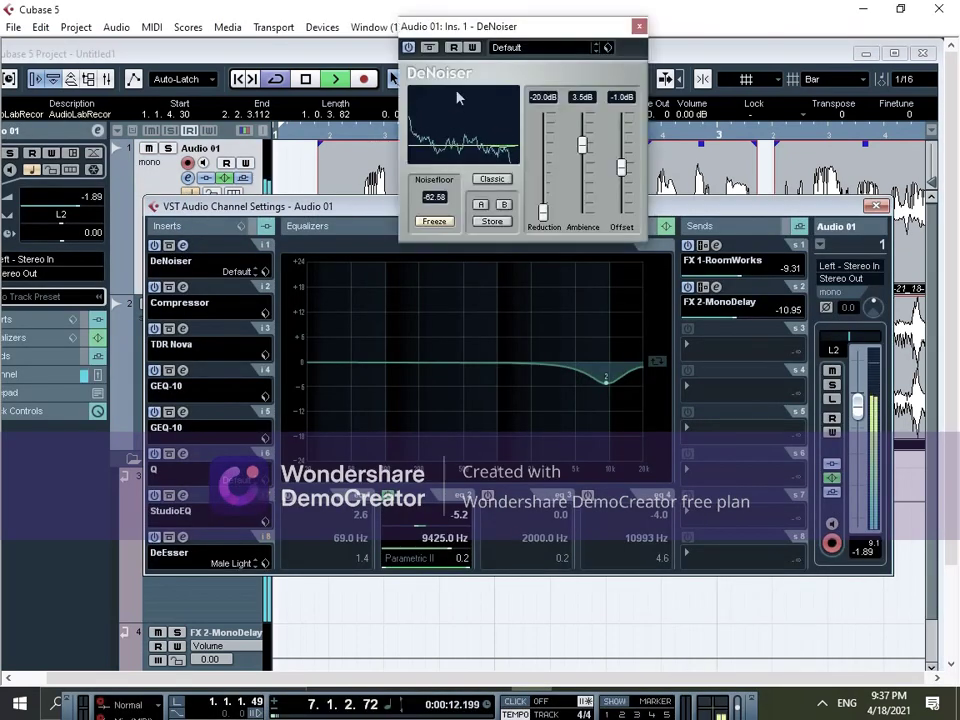
left_click_drag(519, 34, 237, 50)
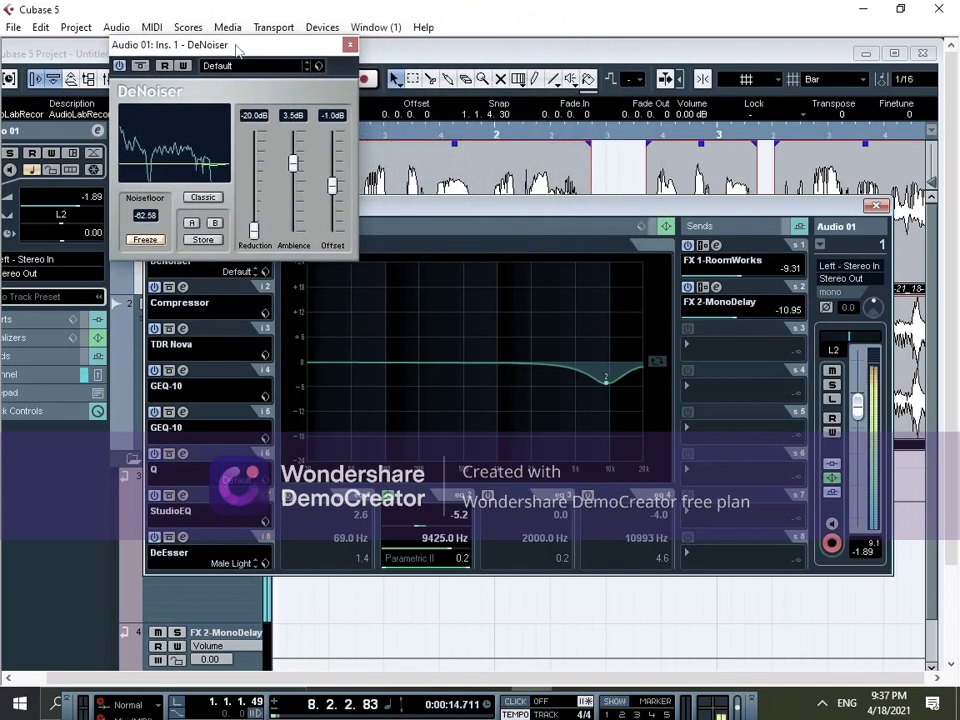
left_click(349, 44)
left_click(183, 287)
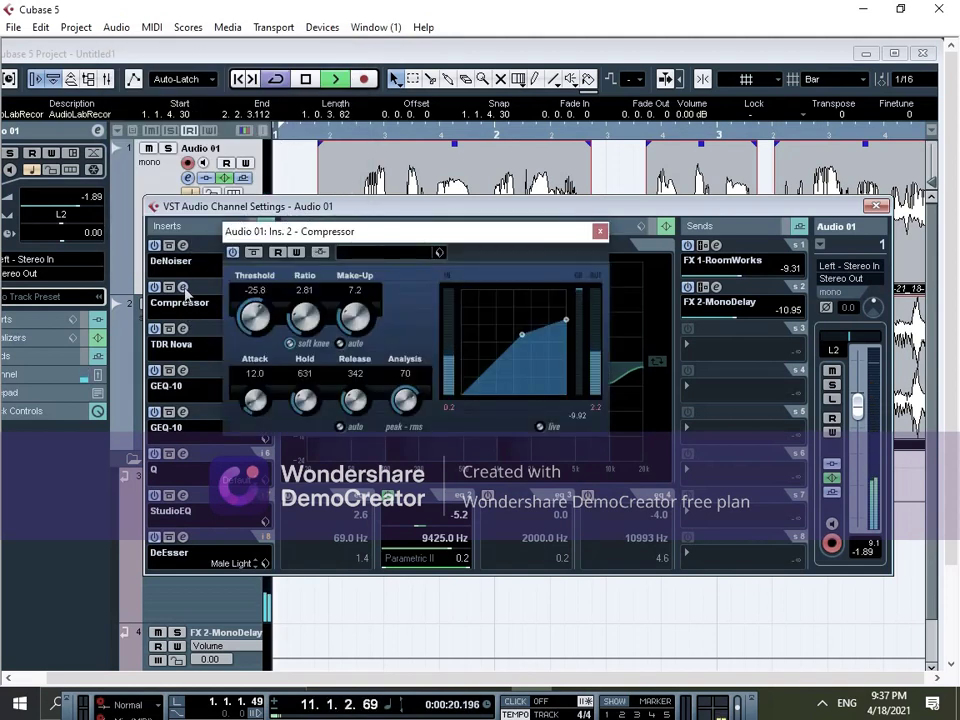
left_click(183, 287)
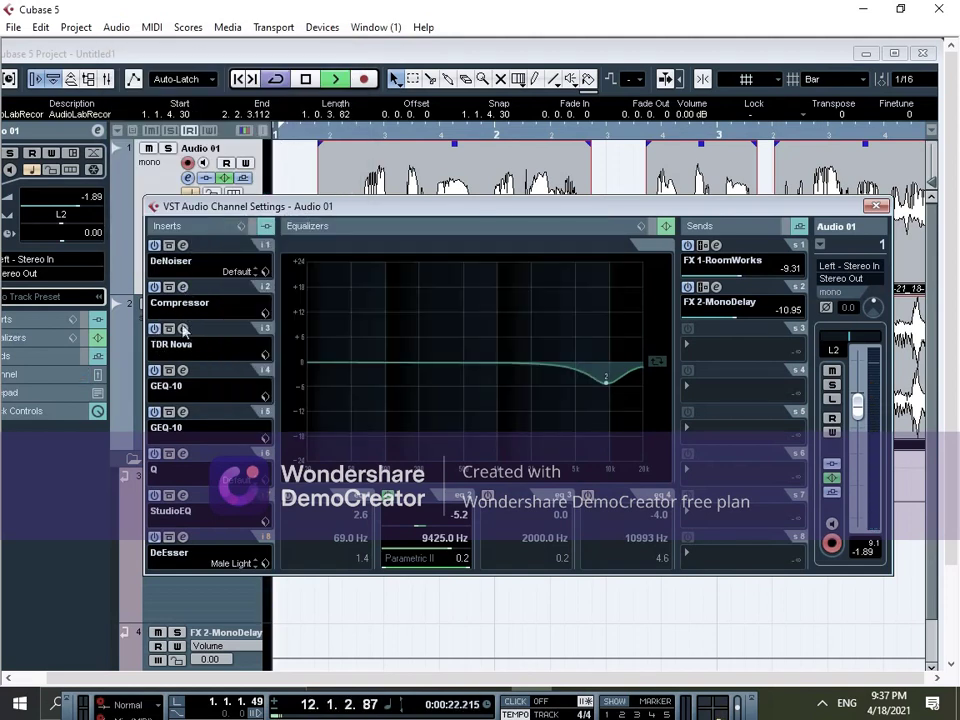
left_click(183, 329)
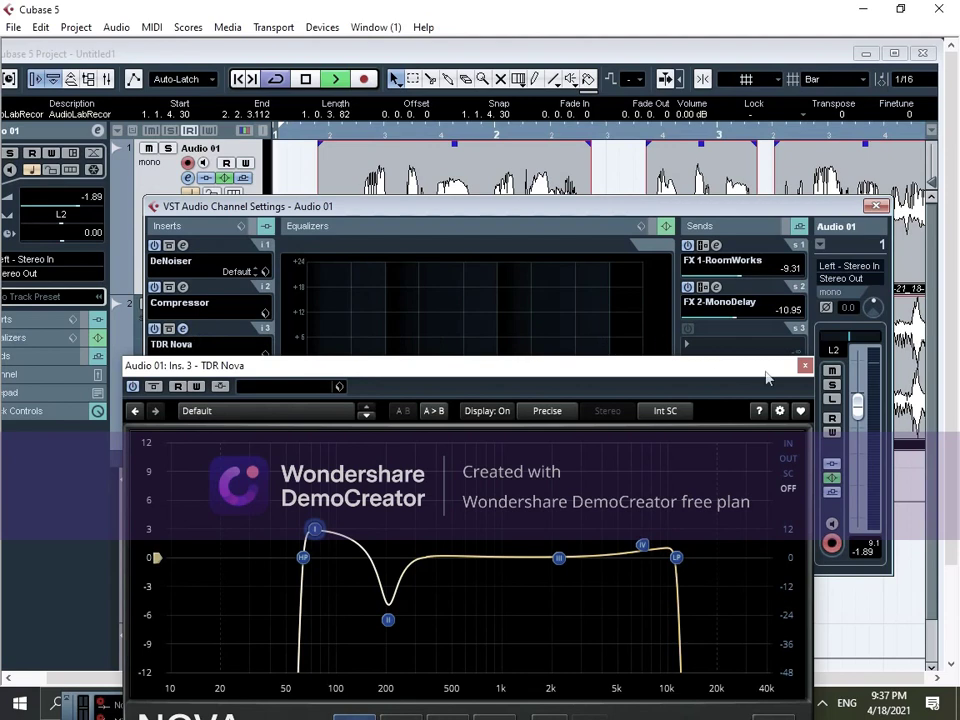
left_click_drag(767, 377, 792, 138)
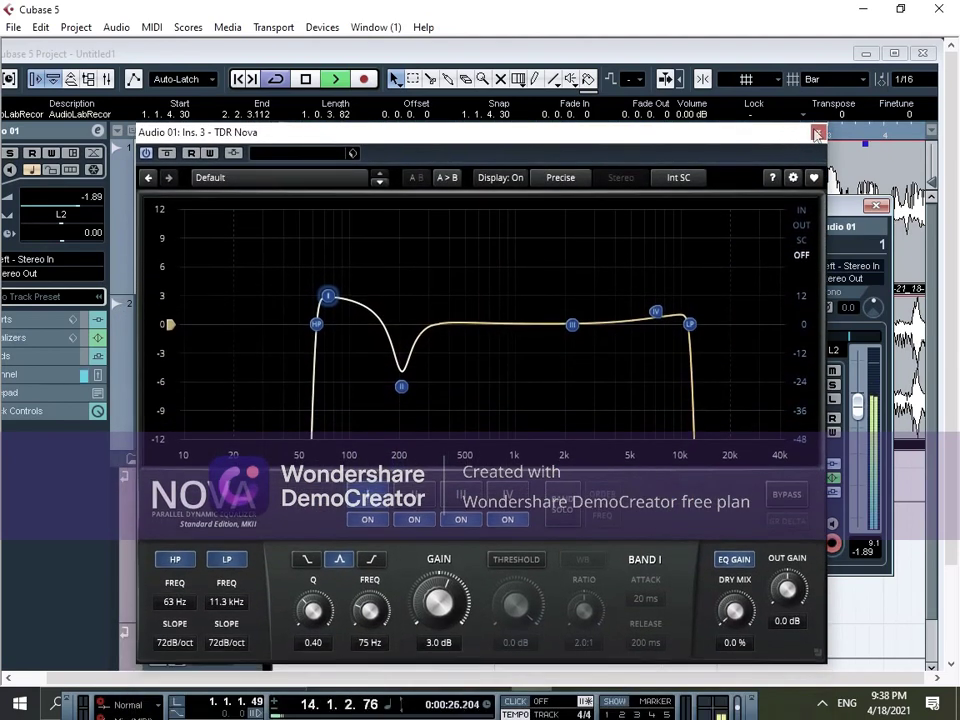
left_click(818, 133)
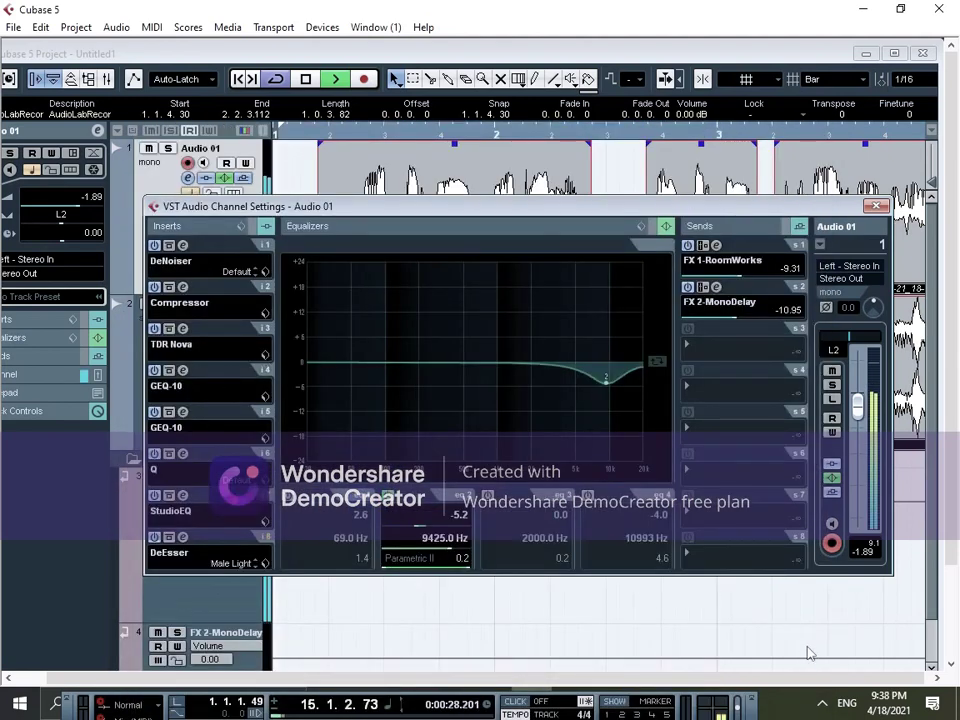
- Set the system speaker volume to 44
left_click(822, 703)
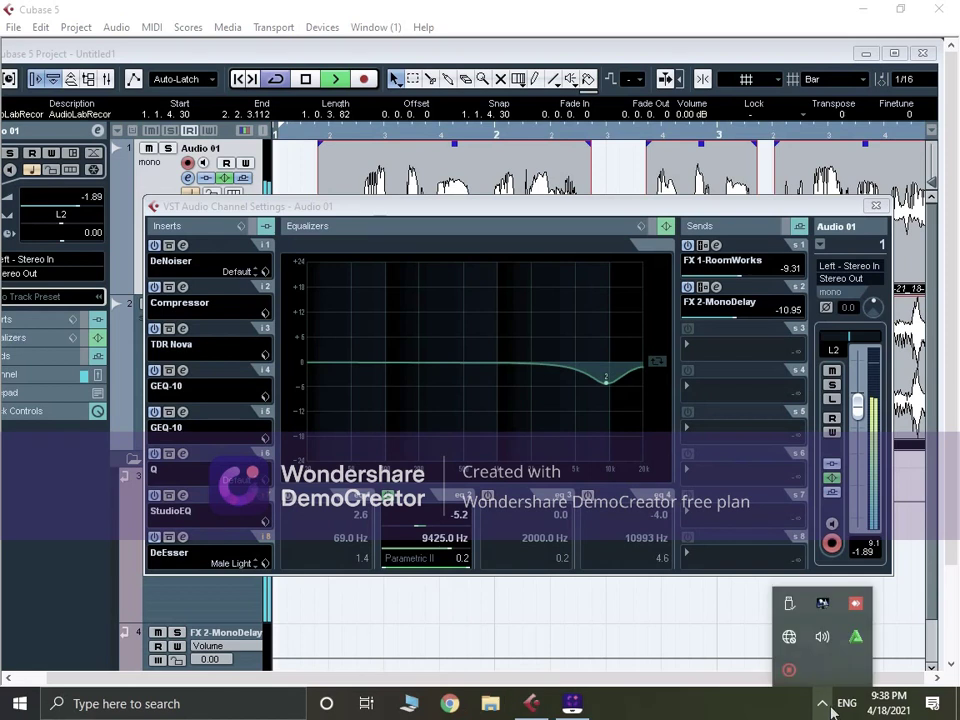
left_click(826, 645)
left_click_drag(810, 673, 801, 680)
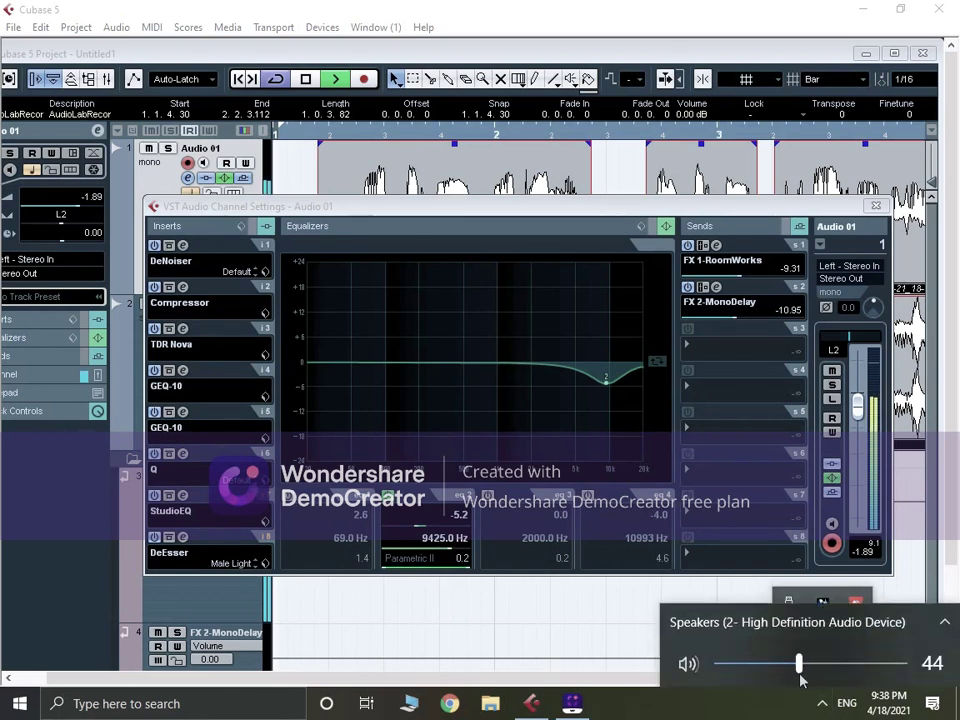
- Review the settings of Audio 01's two GEQ-10, Q, StudioEQ and DeEsser inserts
left_click(183, 342)
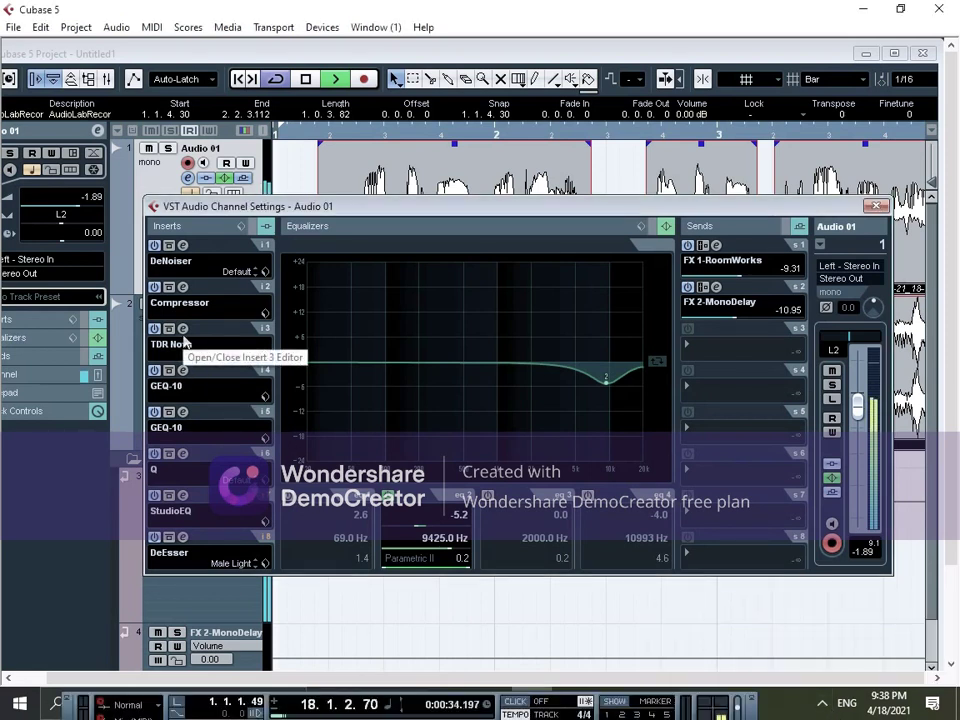
left_click(183, 371)
left_click(182, 371)
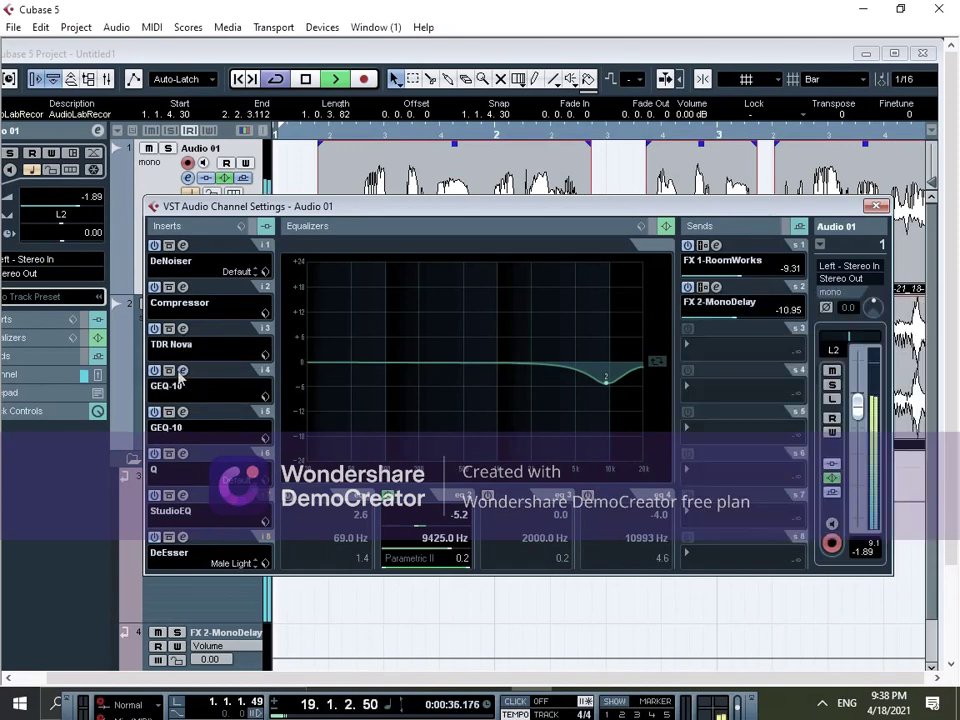
left_click(184, 421)
left_click(184, 421)
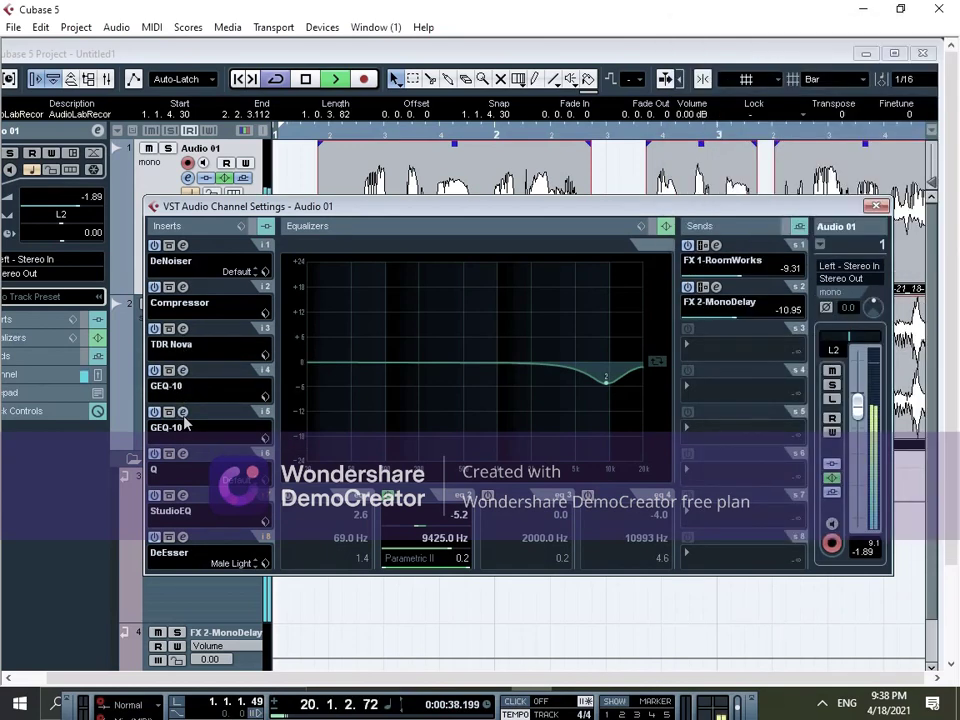
left_click(183, 454)
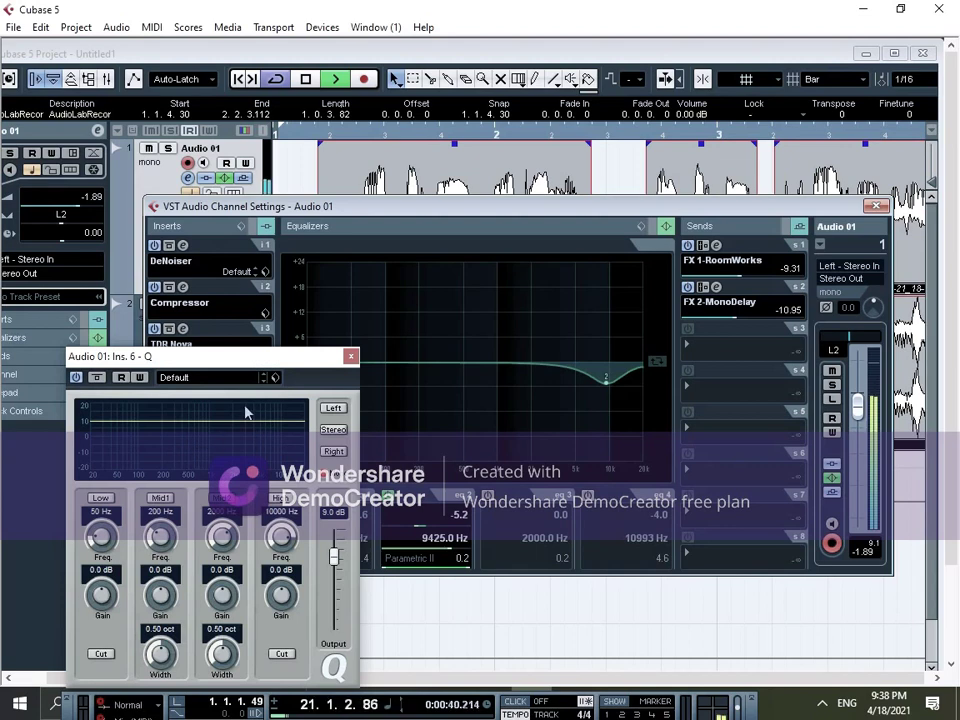
left_click(350, 356)
left_click(183, 497)
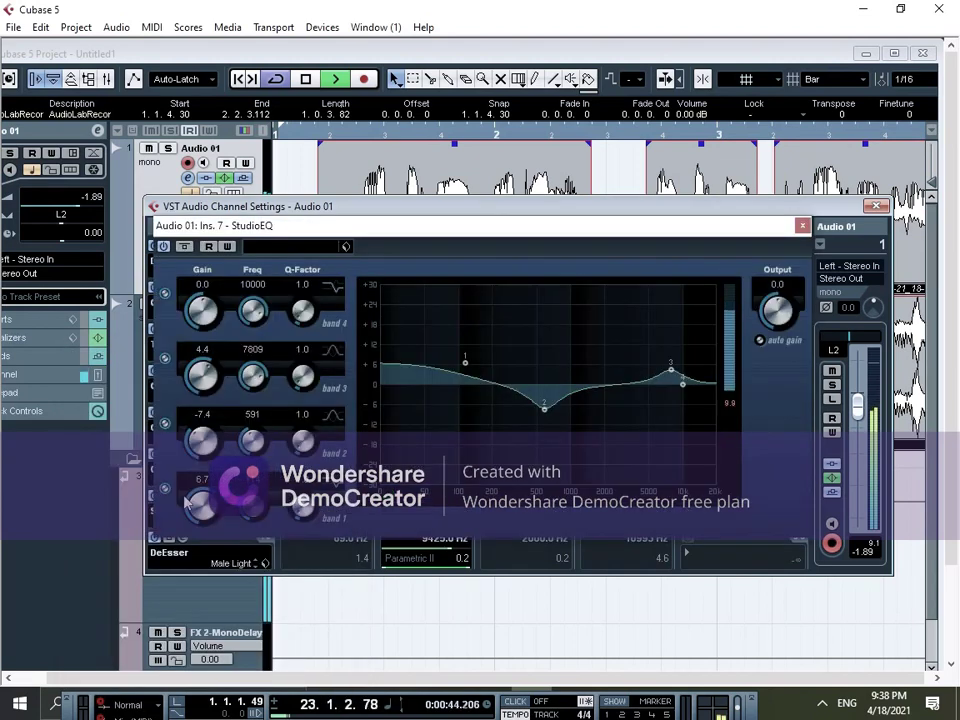
left_click(801, 226)
left_click(182, 538)
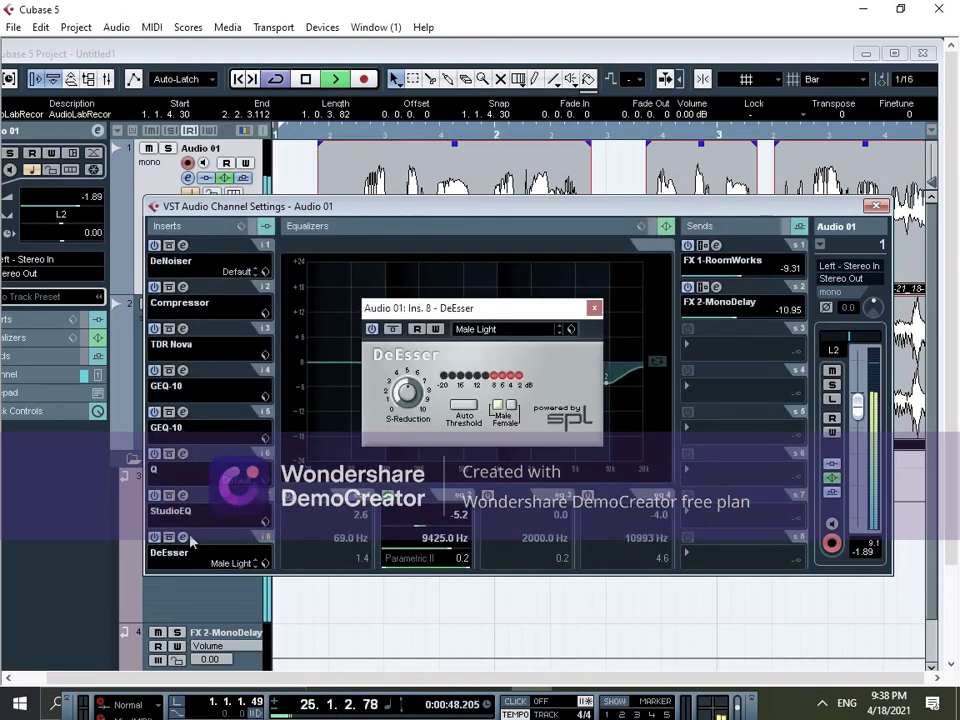
left_click(593, 309)
- Review the RoomWorks and MonoDelay send effects of Audio 01 and close its channel settings
left_click(716, 246)
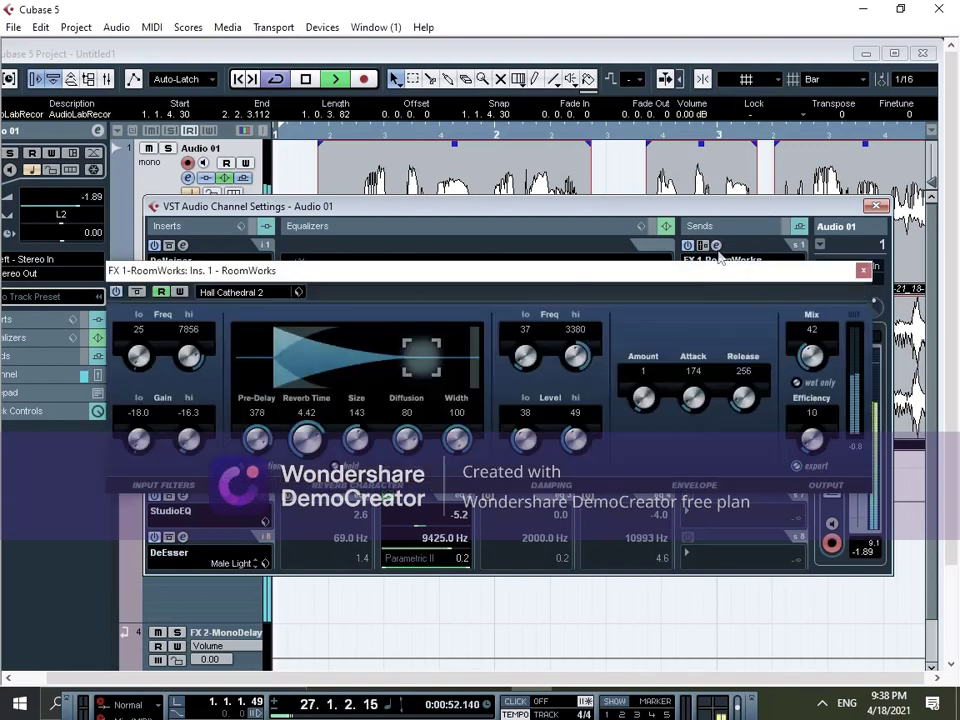
left_click(716, 246)
left_click(716, 246)
left_click(716, 246)
left_click(716, 288)
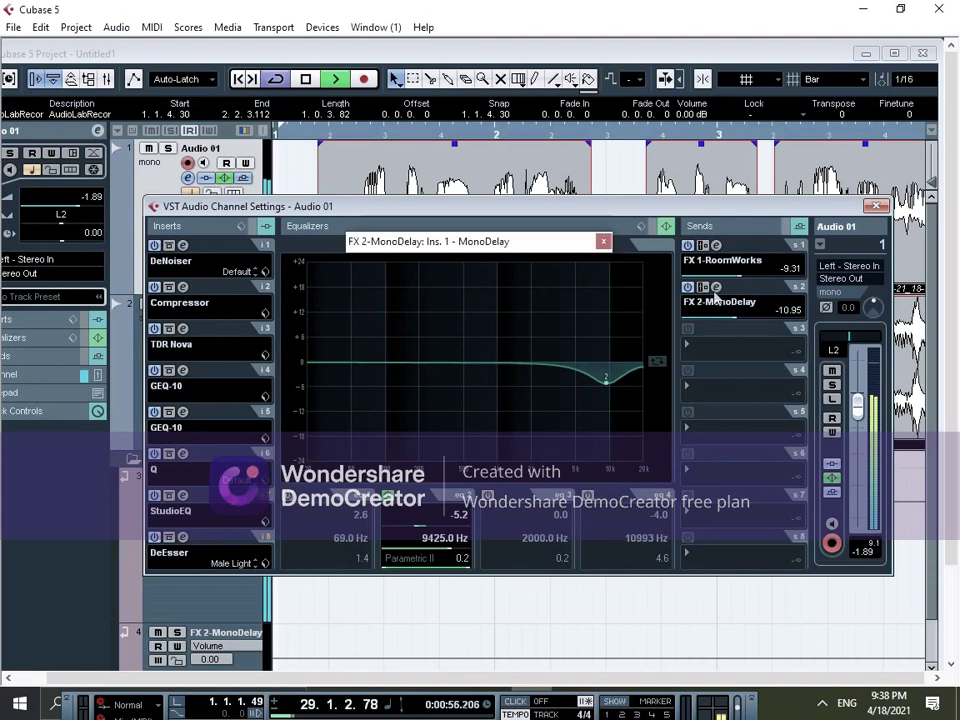
left_click(716, 288)
left_click(875, 207)
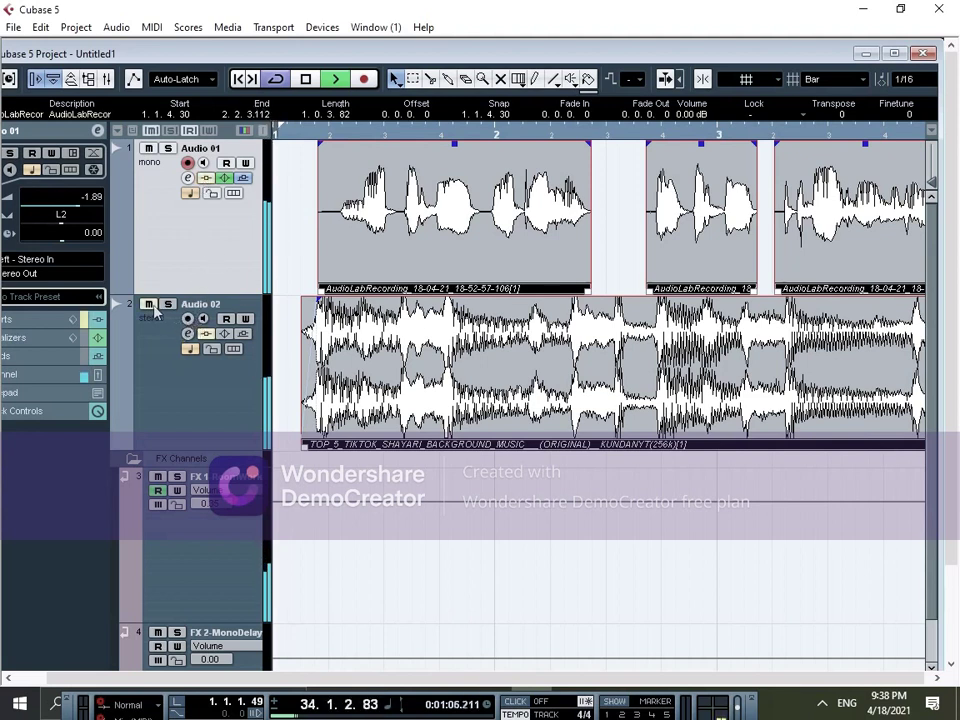
- Restart playback from the beginning and turn off Audio 01's RoomWorks and MonoDelay sends
left_click(238, 78)
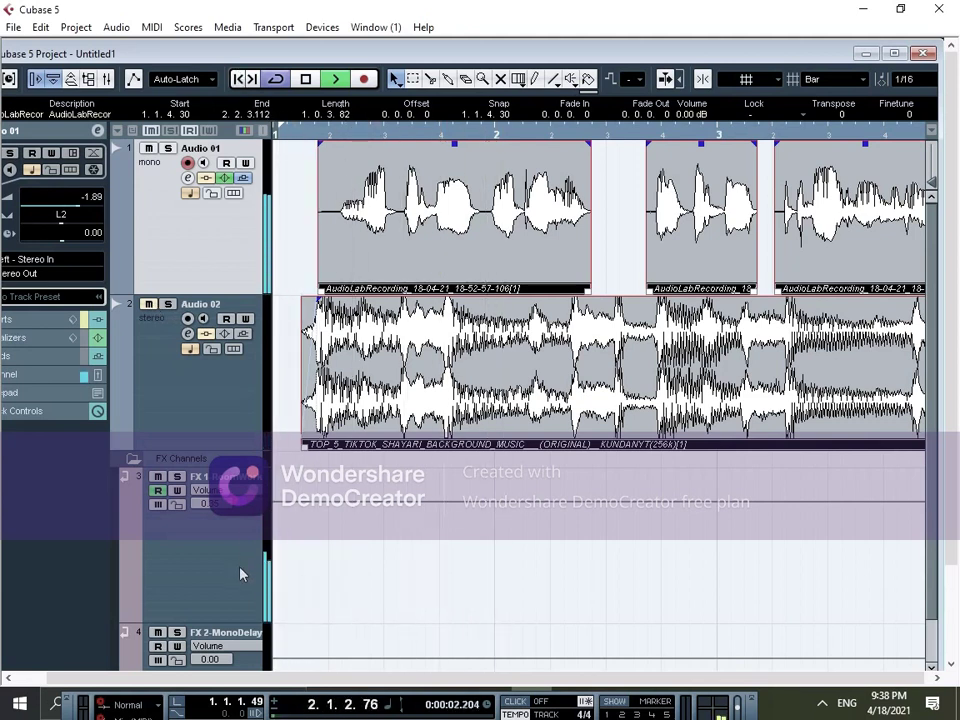
left_click(187, 178)
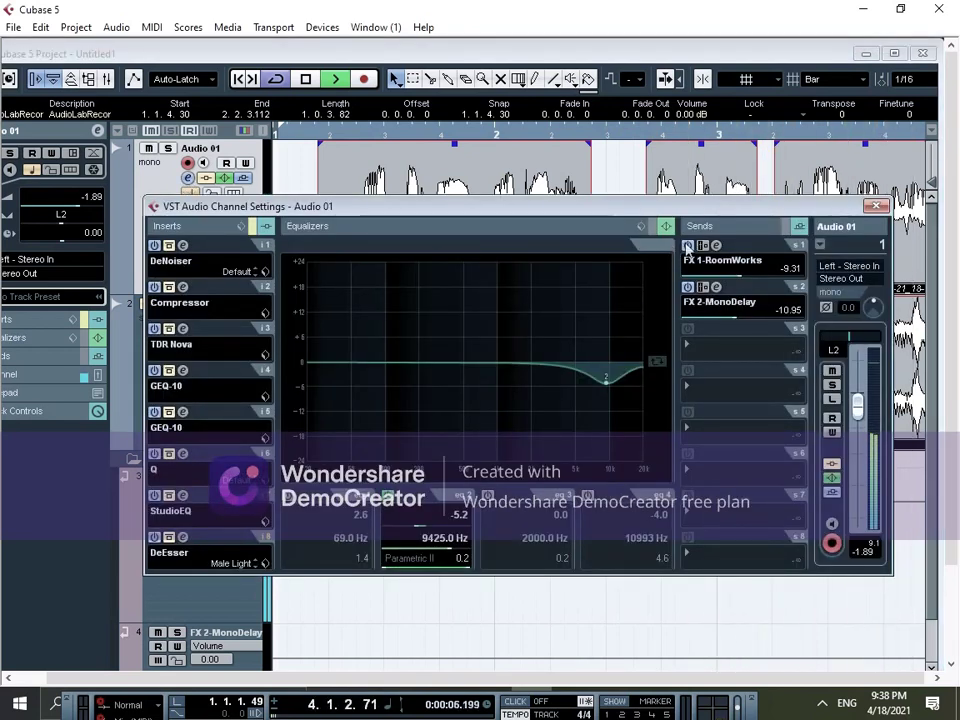
left_click(798, 227)
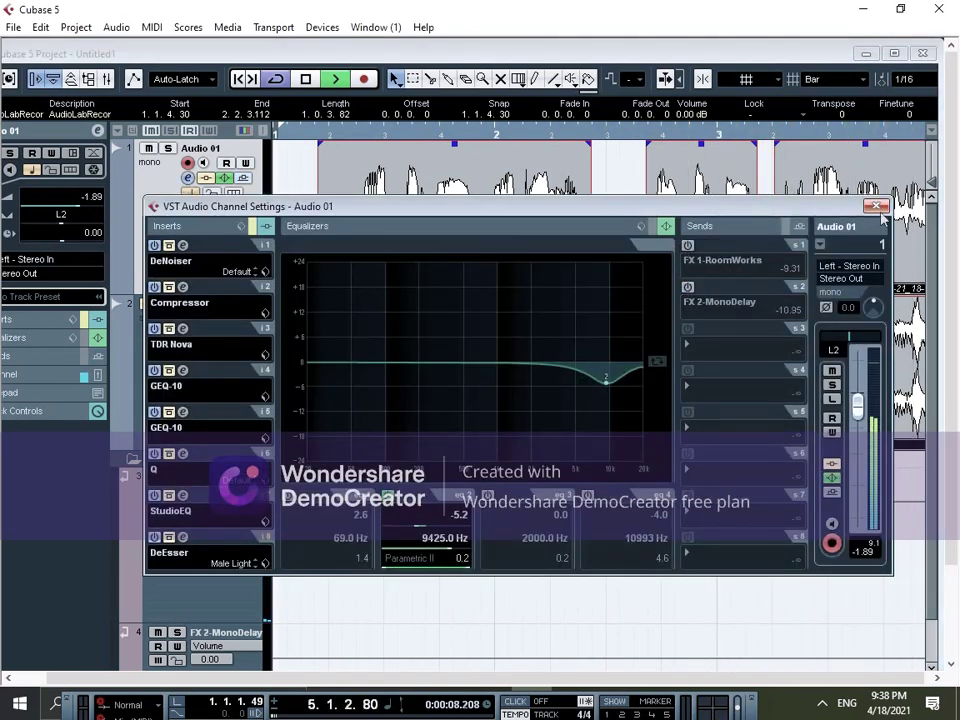
left_click(876, 206)
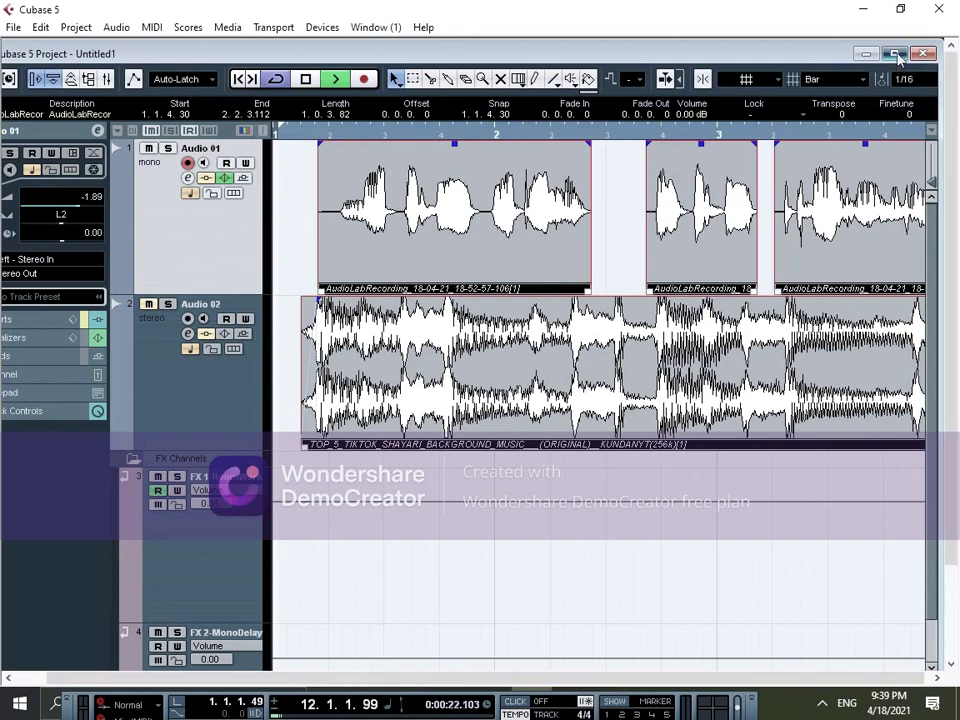
- Turn Audio 01's RoomWorks and MonoDelay sends back on and maximize the project window
double_click(670, 52)
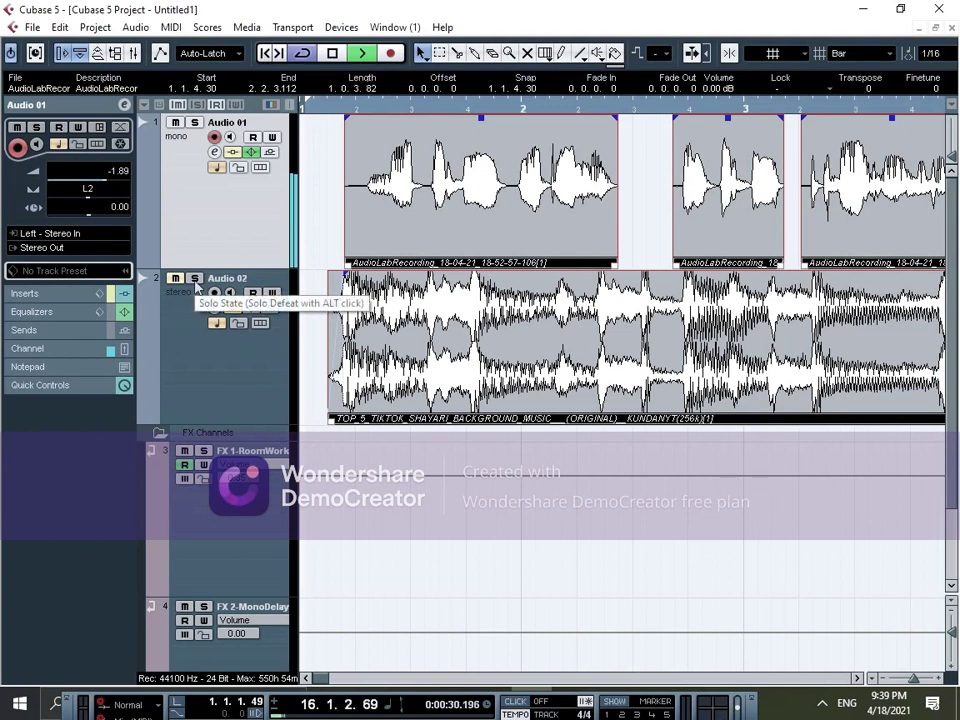
left_click(214, 152)
left_click(798, 226)
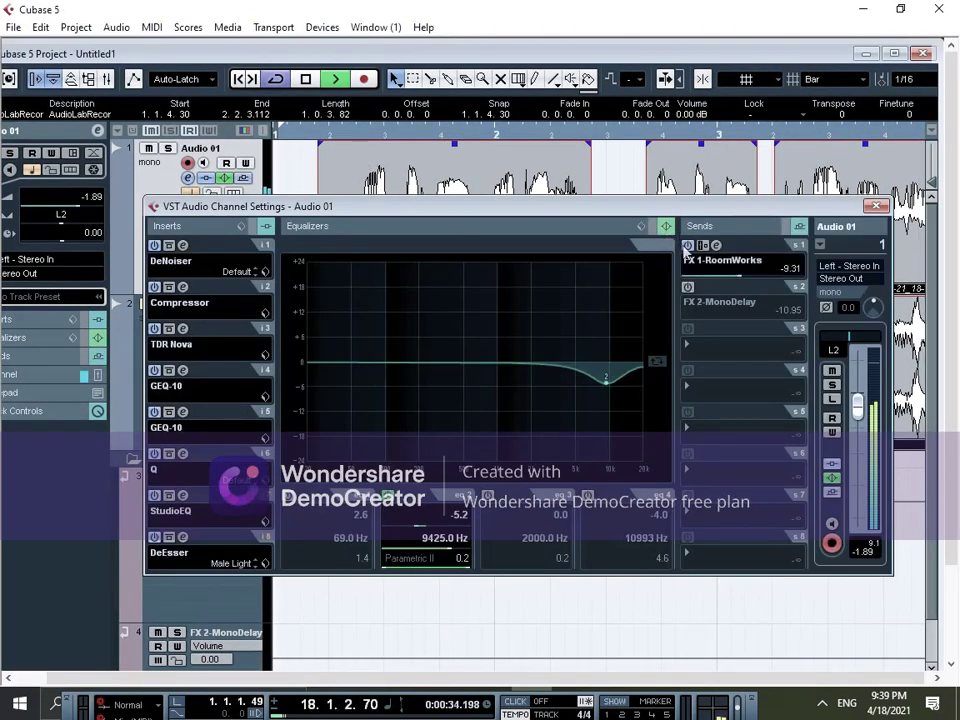
left_click(876, 206)
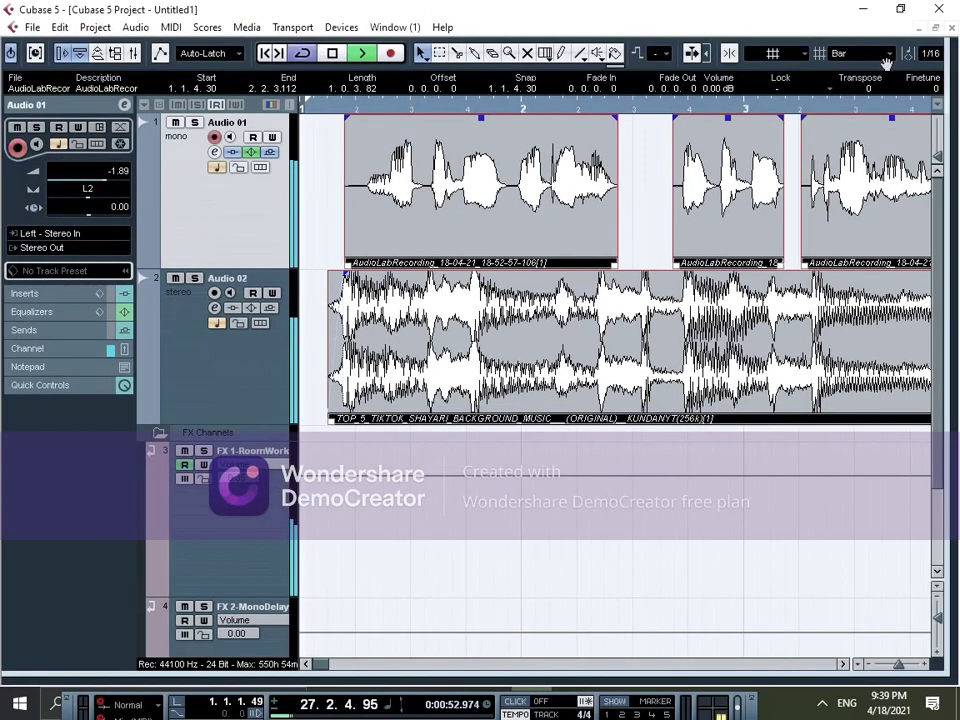
left_click(894, 53)
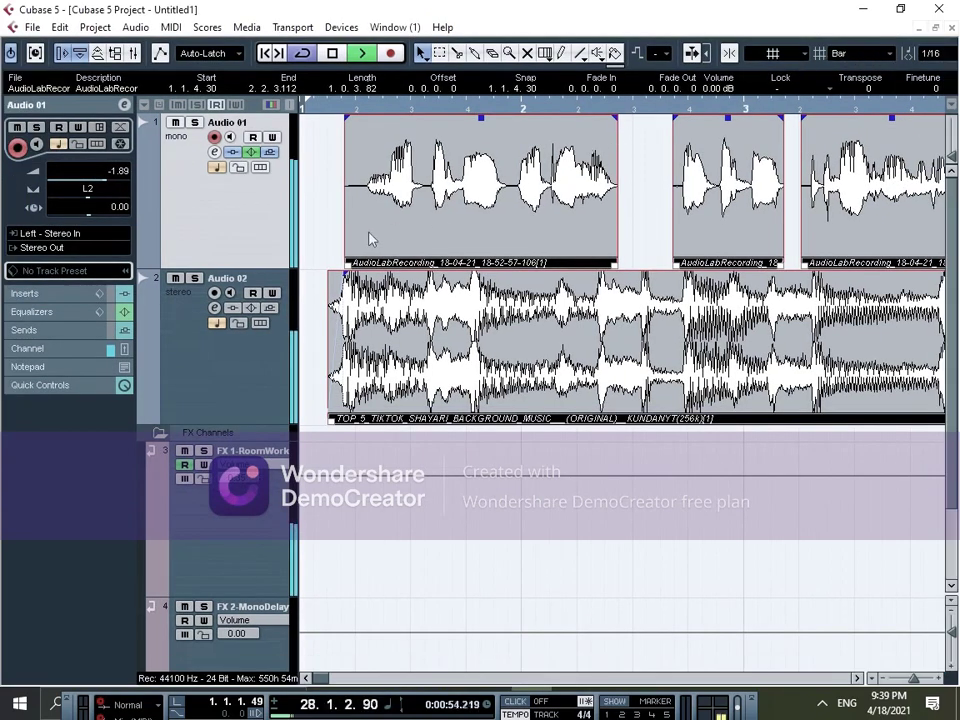
scroll(230, 258, "down", 2)
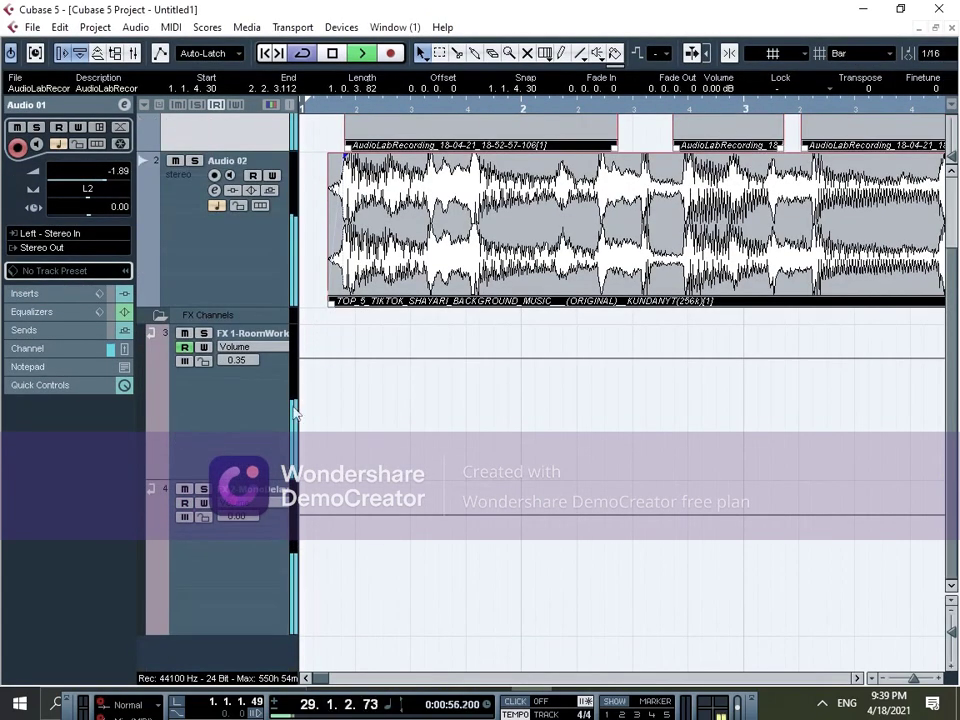
- Open Audio 01's channel settings with its DeNoiser and TDR Nova inserts, moving both plug-in windows clear of the insert list
scroll(225, 262, "up", 2)
left_click(214, 151)
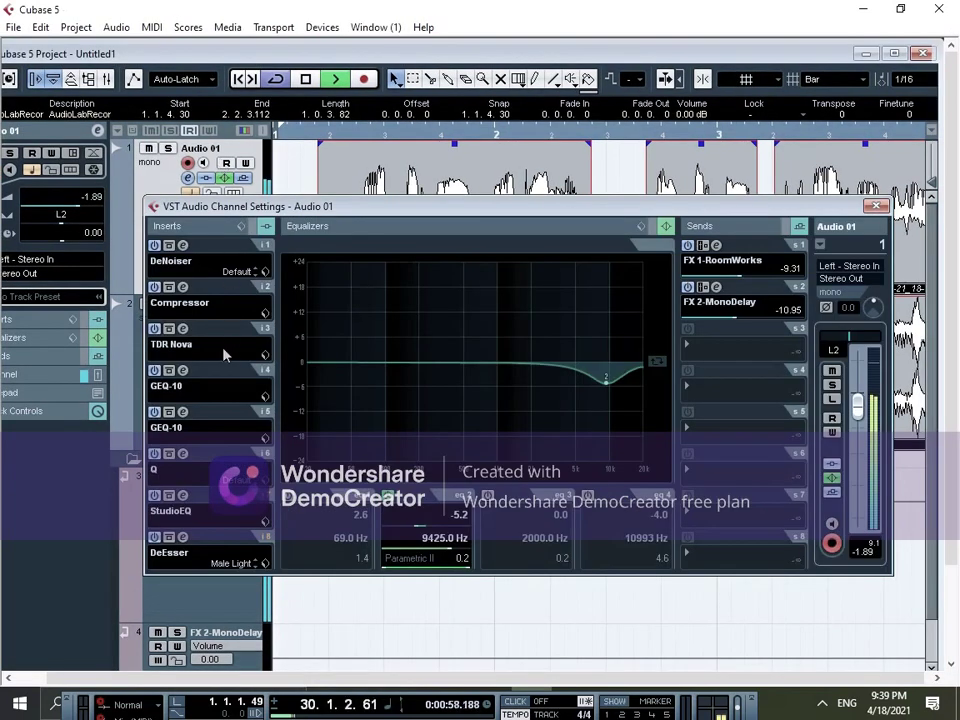
left_click(183, 246)
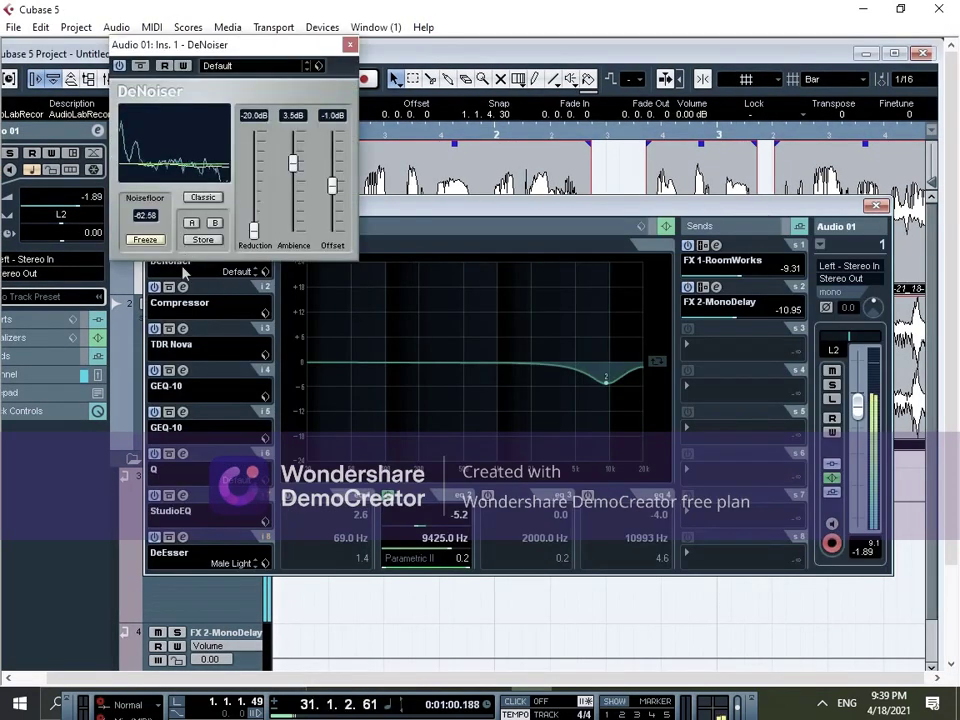
left_click(183, 329)
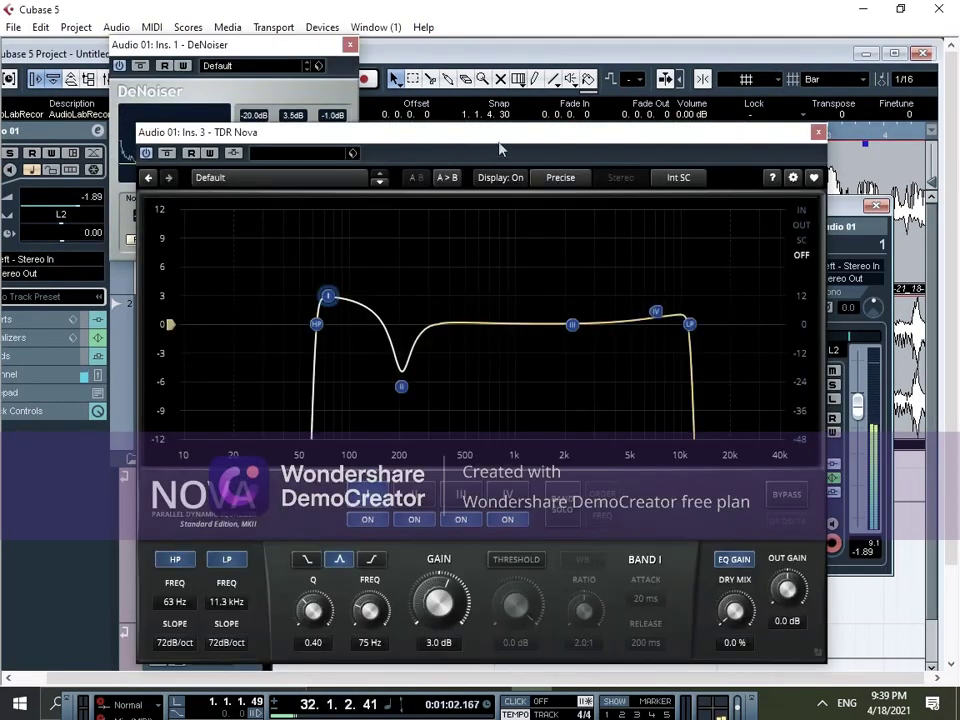
left_click_drag(497, 132, 482, 525)
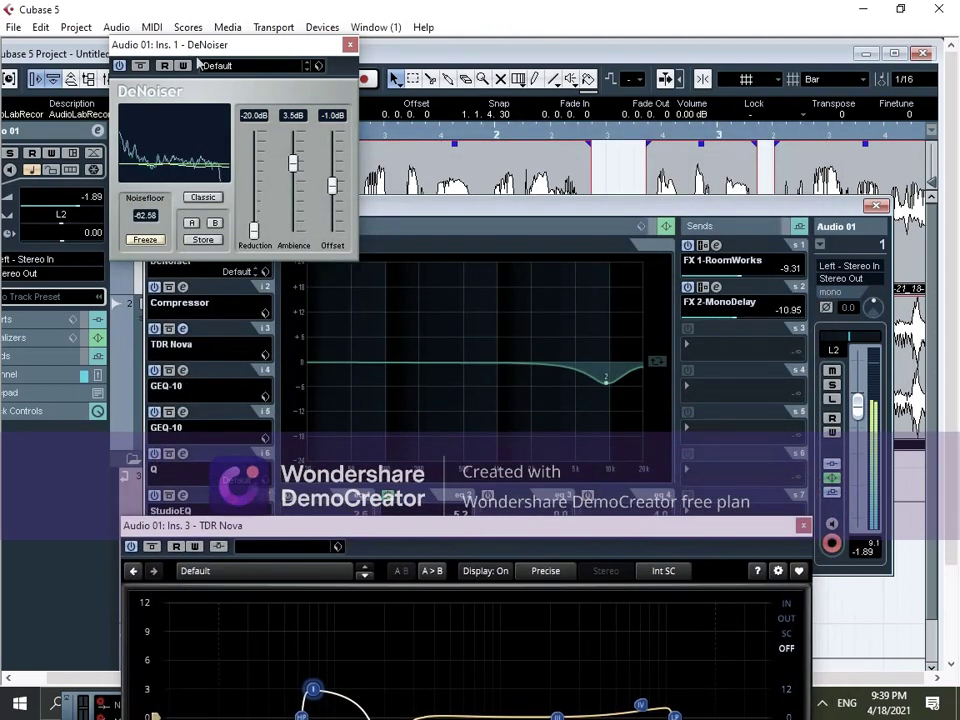
left_click_drag(249, 44, 103, 10)
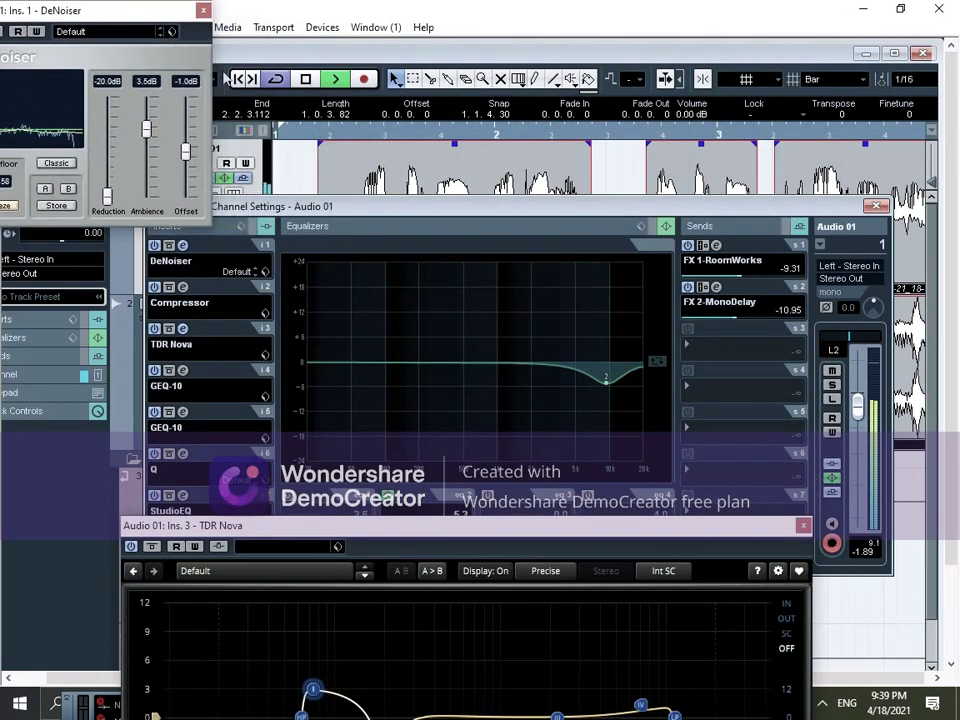
- Bring Audio 01's channel settings back into view and reposition the DeNoiser window so the insert list stays uncovered
left_click(438, 137)
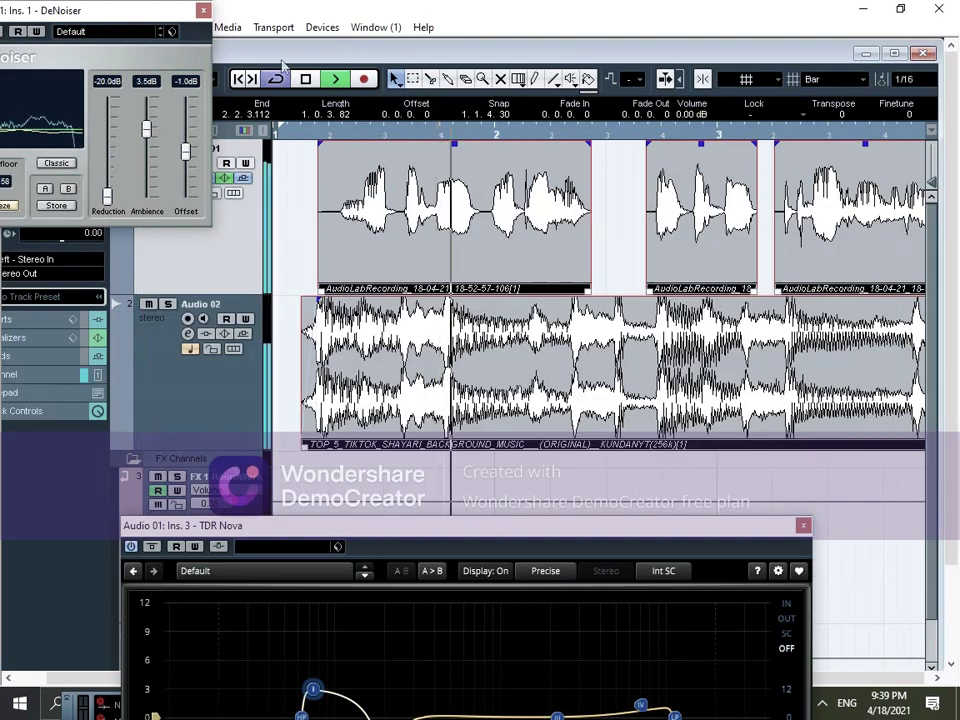
left_click_drag(135, 19, 180, 22)
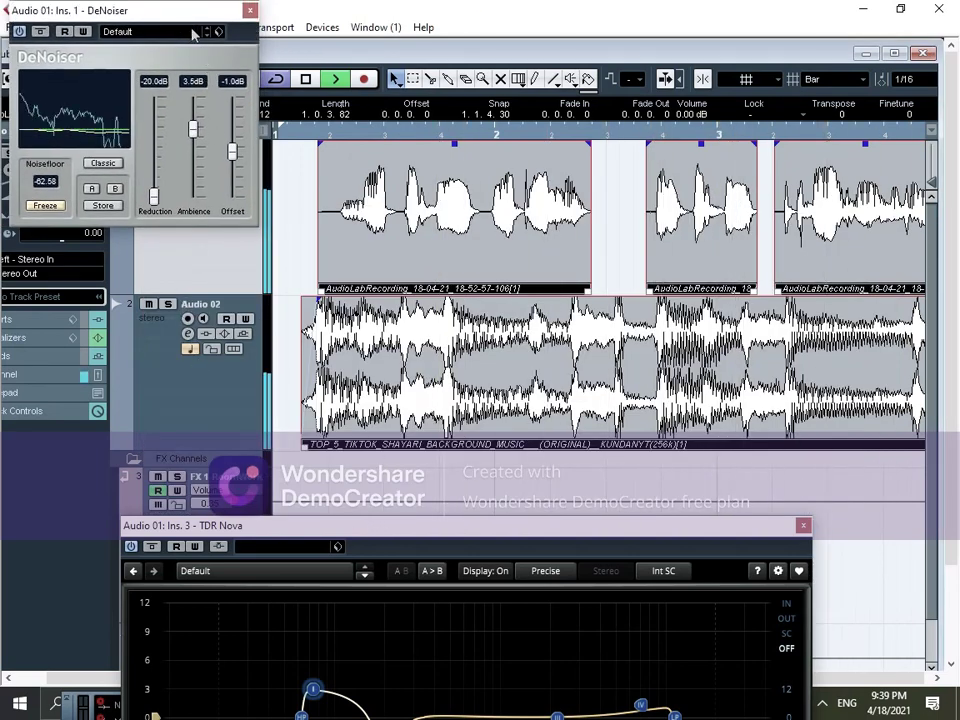
left_click_drag(204, 26, 250, 316)
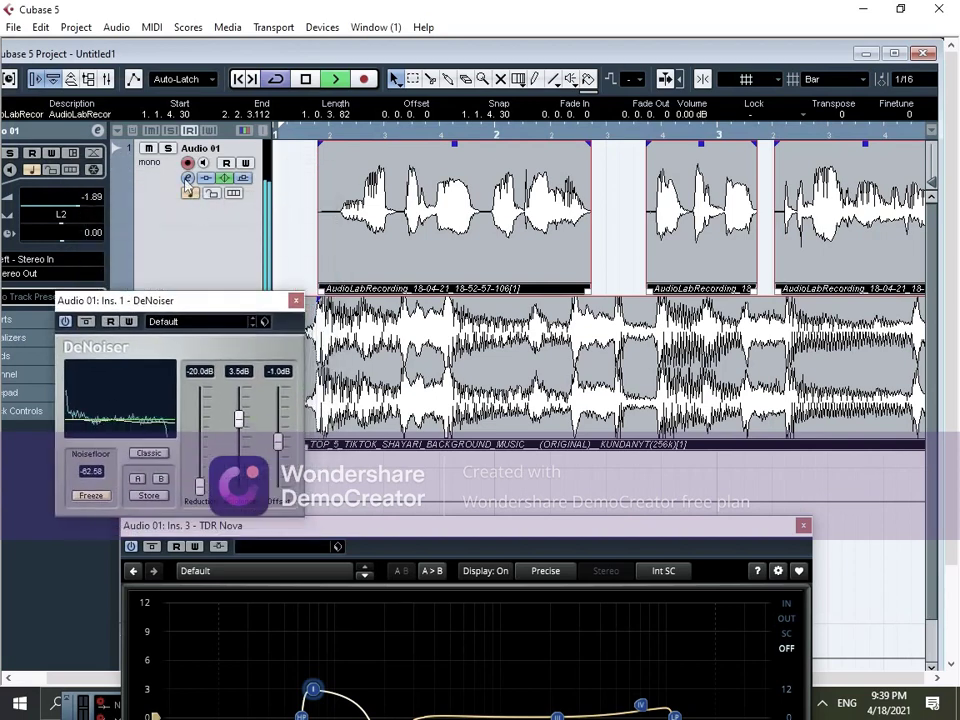
left_click(187, 177)
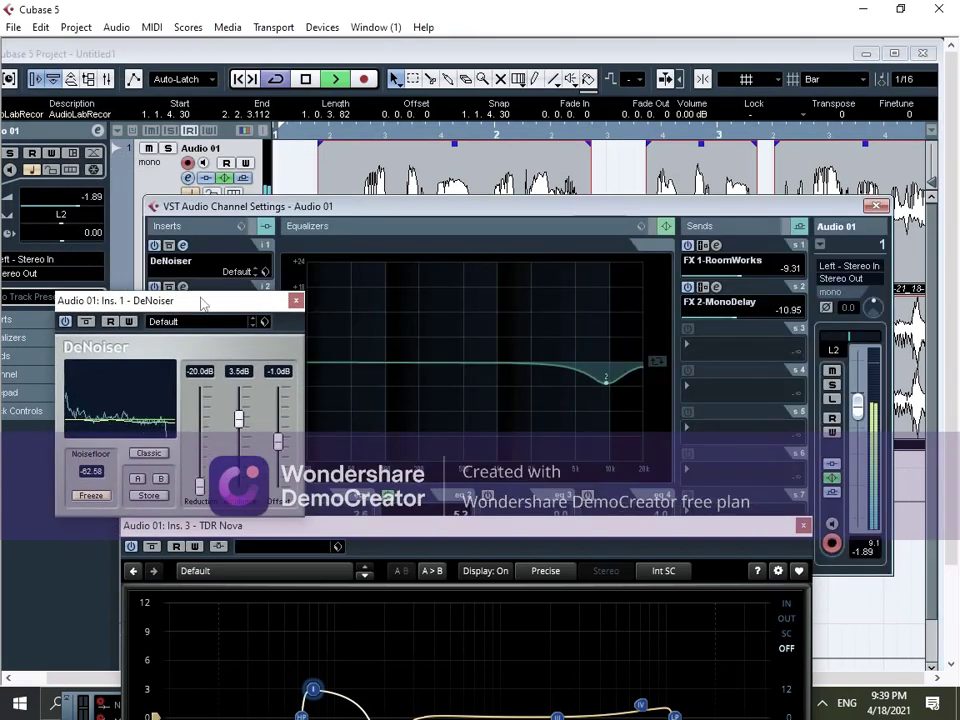
left_click_drag(201, 304, 149, 14)
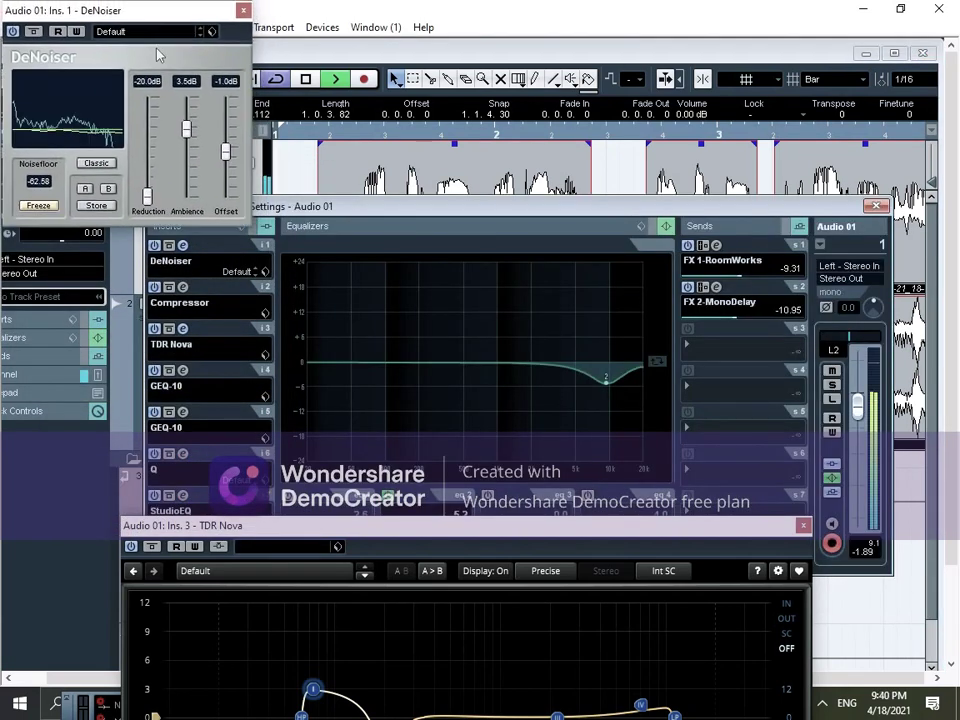
- Open Audio 01's Compressor and both GEQ-10 inserts and arrange their windows so all three settings can be read
left_click(182, 287)
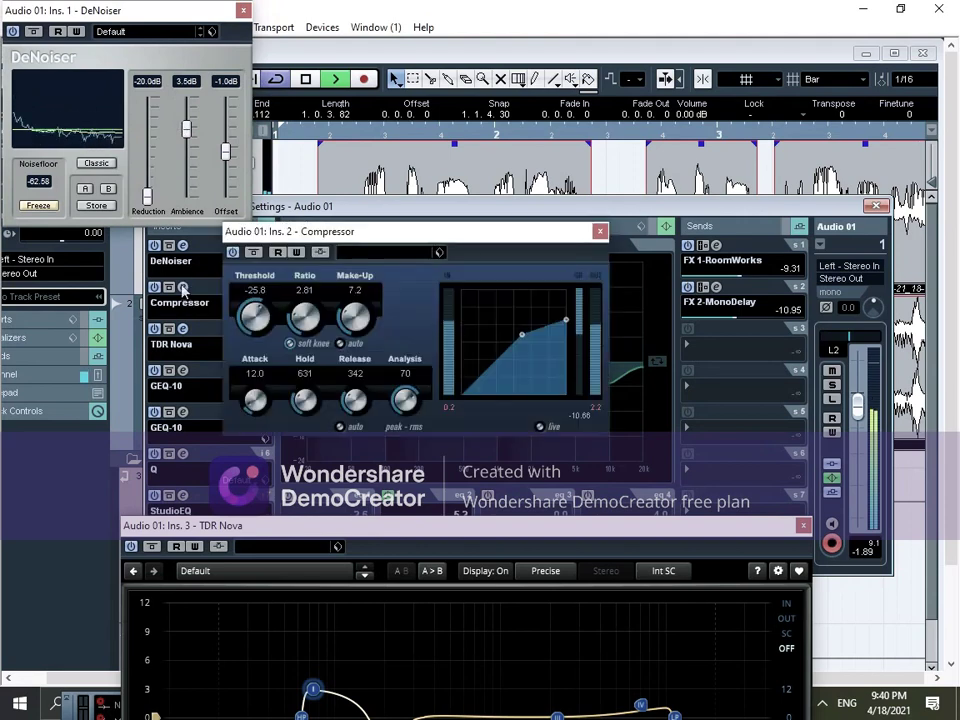
left_click_drag(395, 235, 336, 17)
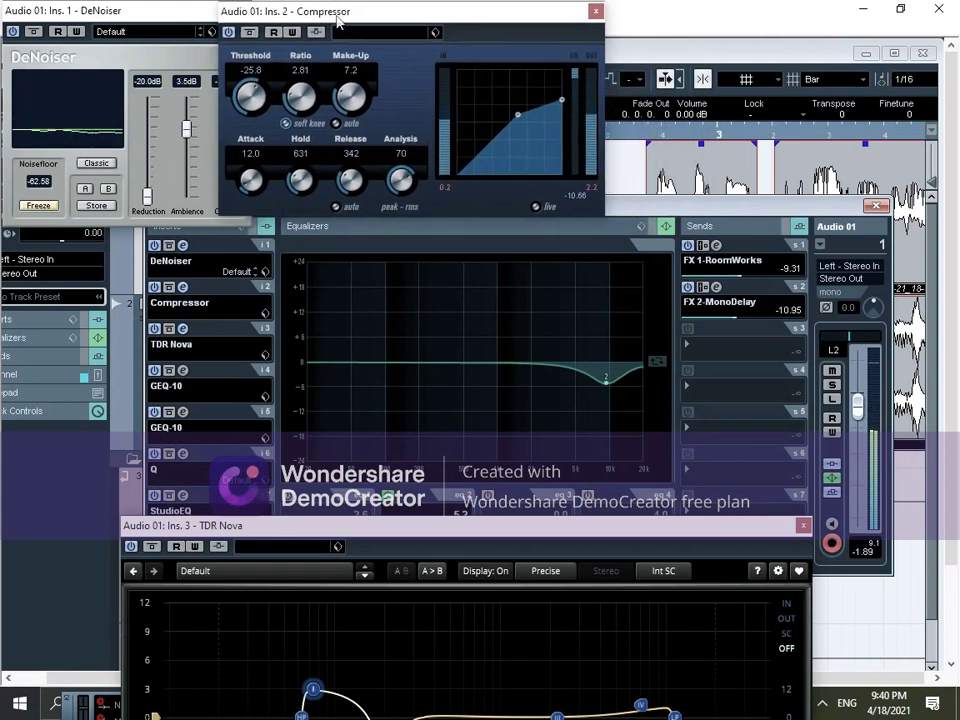
left_click(184, 371)
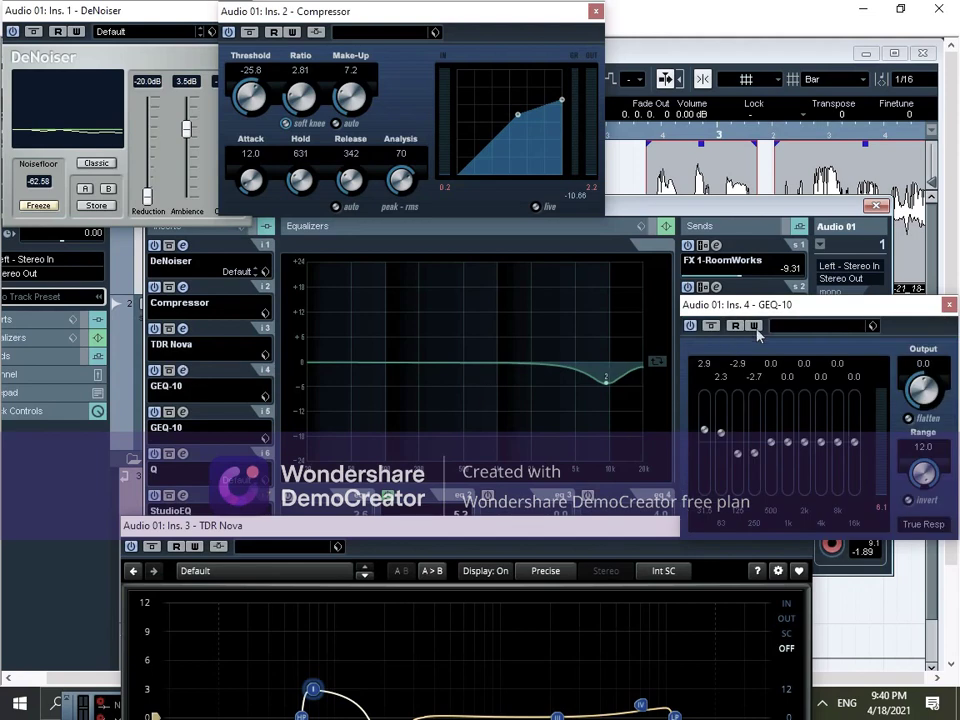
left_click_drag(782, 314, 720, 36)
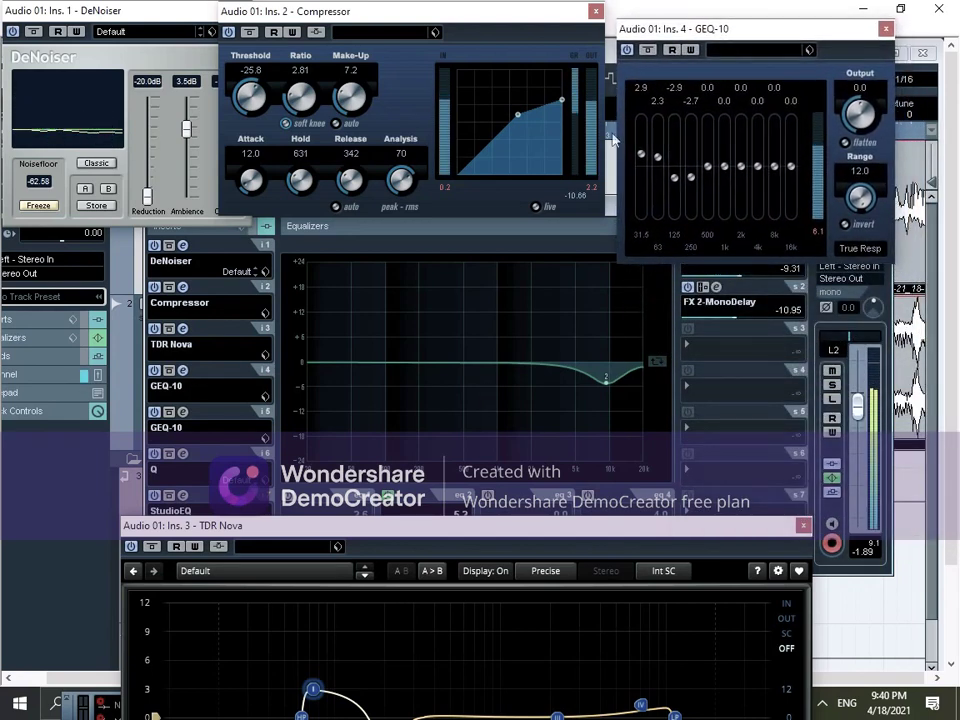
left_click(184, 413)
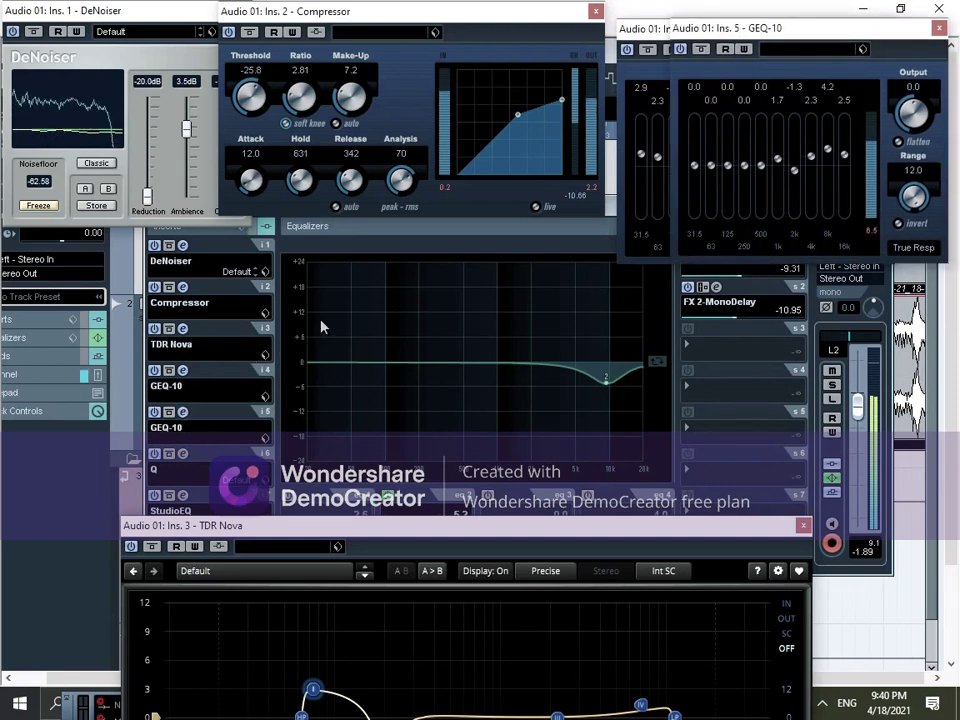
left_click_drag(793, 33, 777, 272)
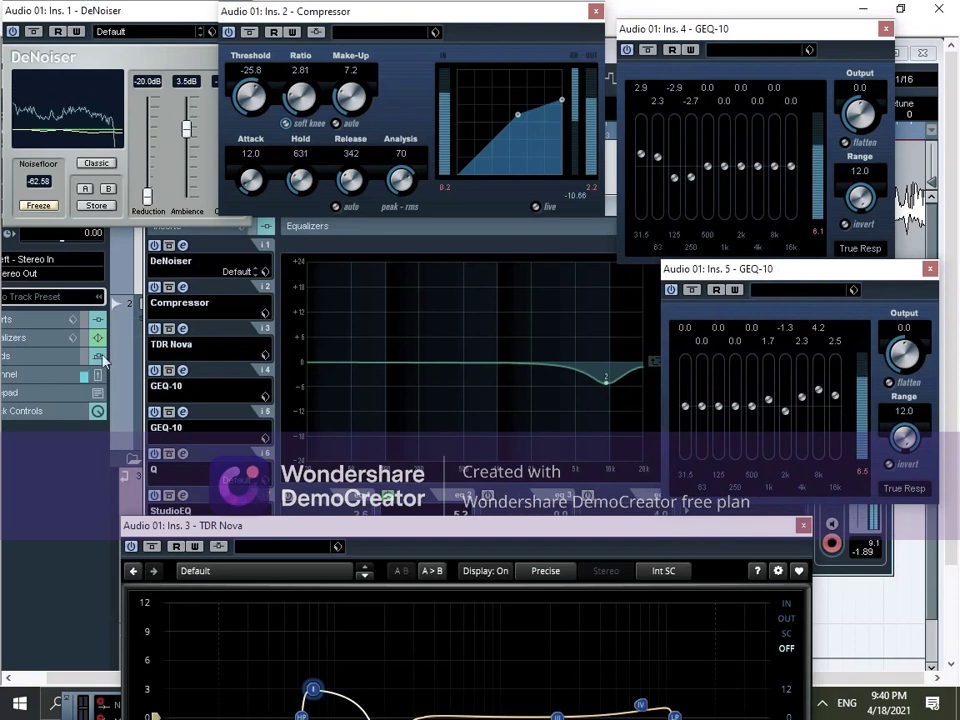
- Open Audio 01's Q and StudioEQ inserts and position their windows to examine the equalizer settings
left_click(185, 460)
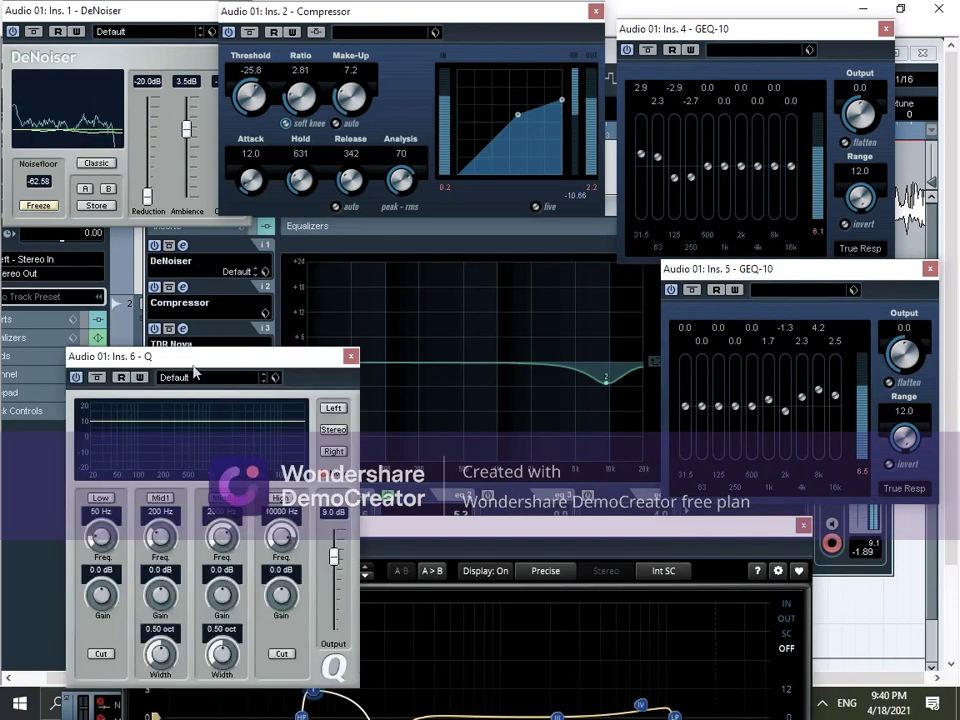
left_click_drag(195, 358, 372, 232)
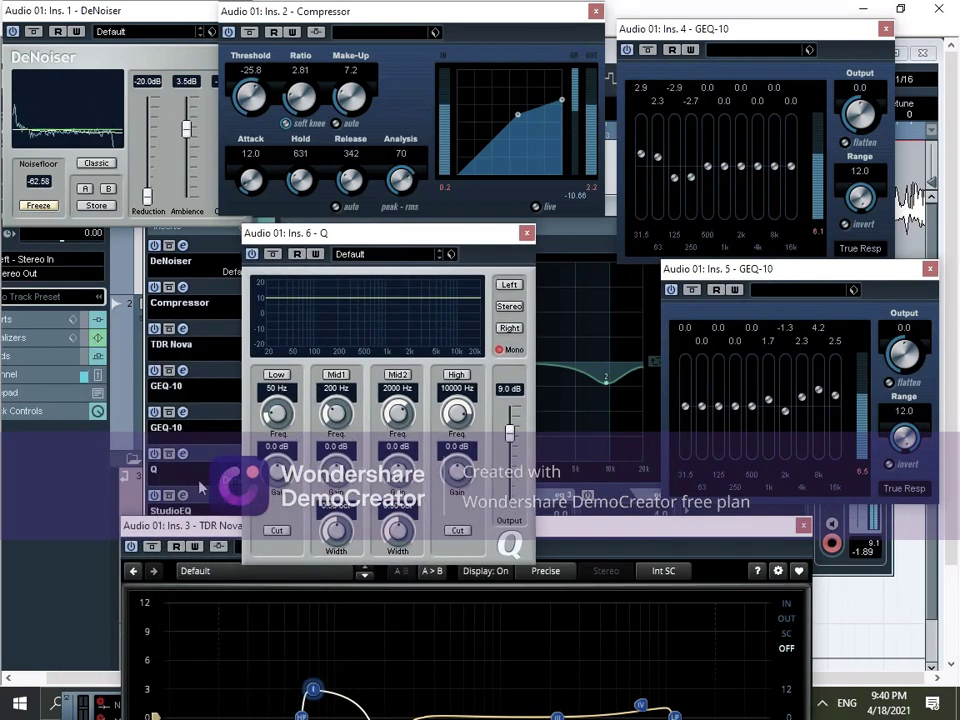
left_click(176, 508)
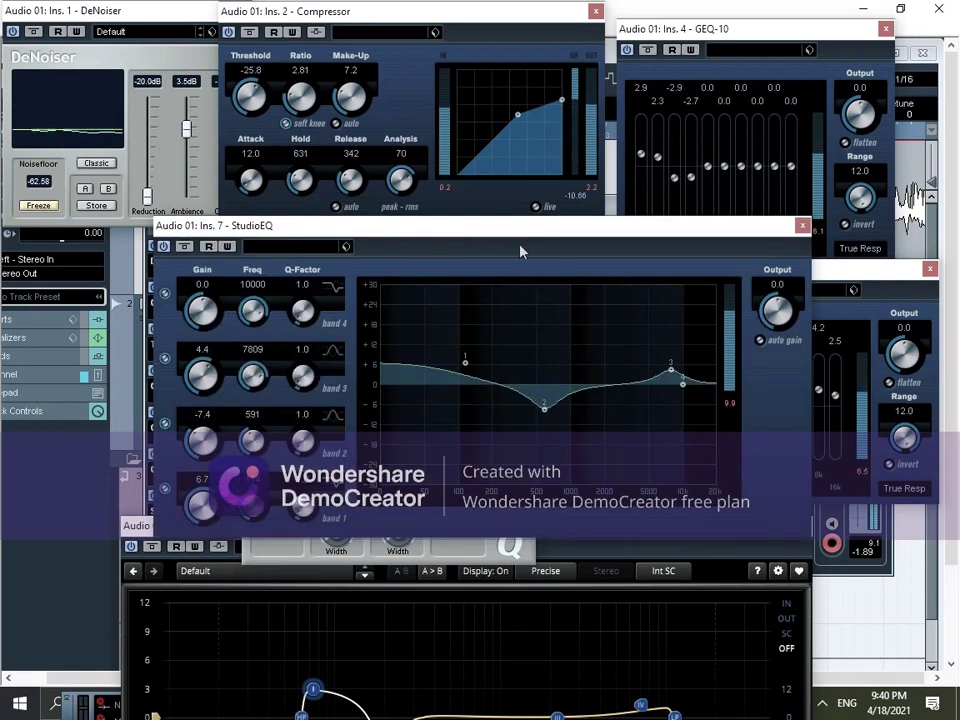
left_click_drag(519, 236, 500, 332)
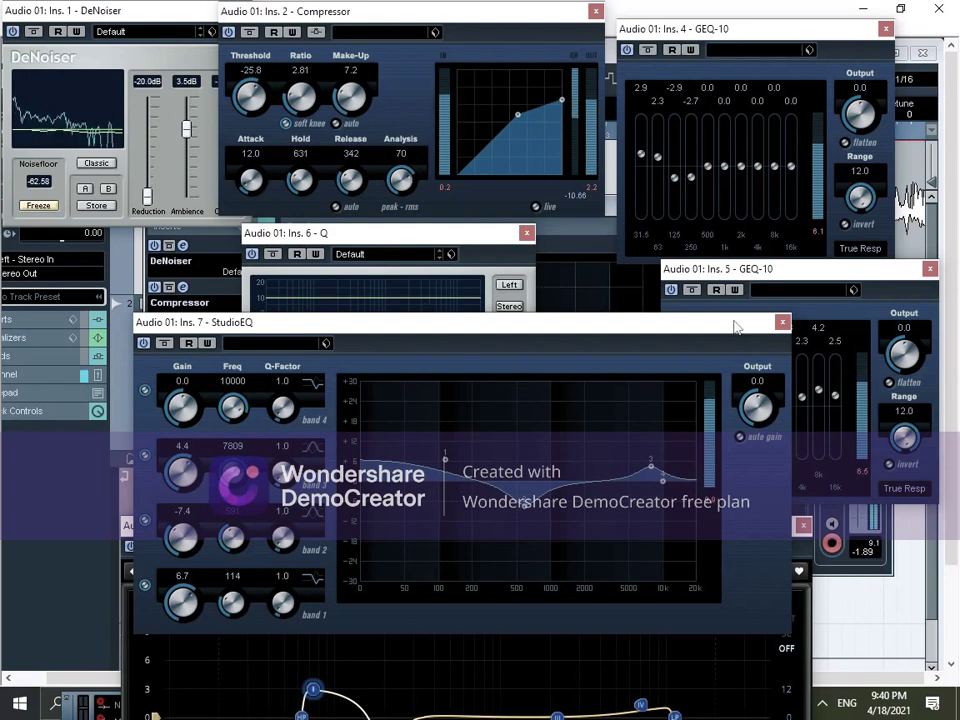
left_click_drag(730, 338, 582, 373)
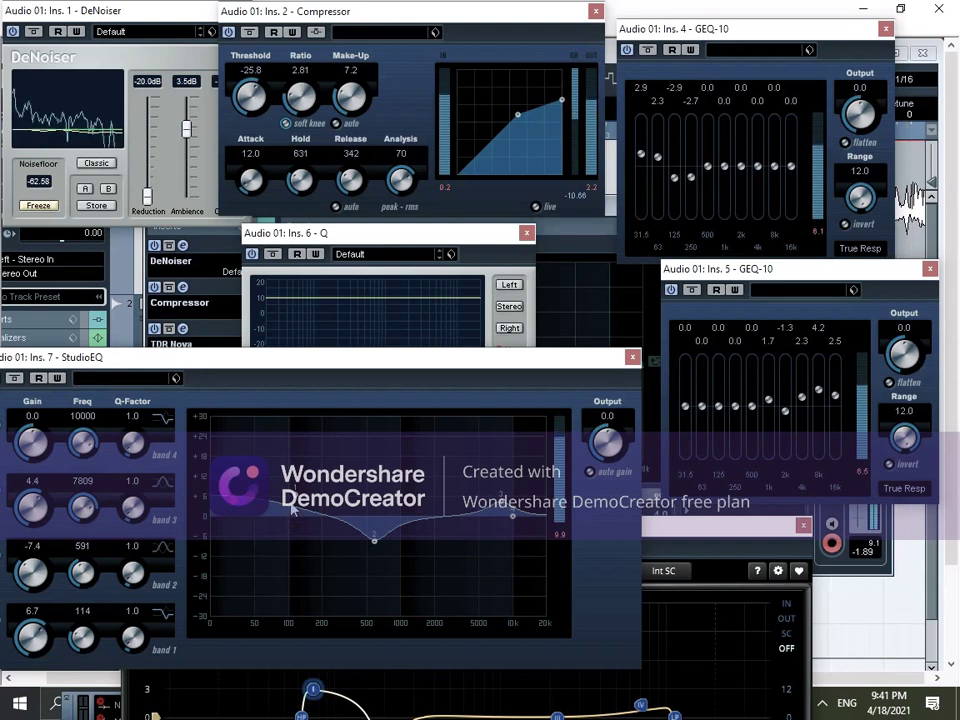
- Adjust band 1 of Audio 01's StudioEQ to a gain of 10.7 at 223 Hz, closing the TDR Nova and Q windows
mouse_move(296, 494)
left_mouse_down()
mouse_move(325, 434)
mouse_move(306, 481)
left_mouse_up()
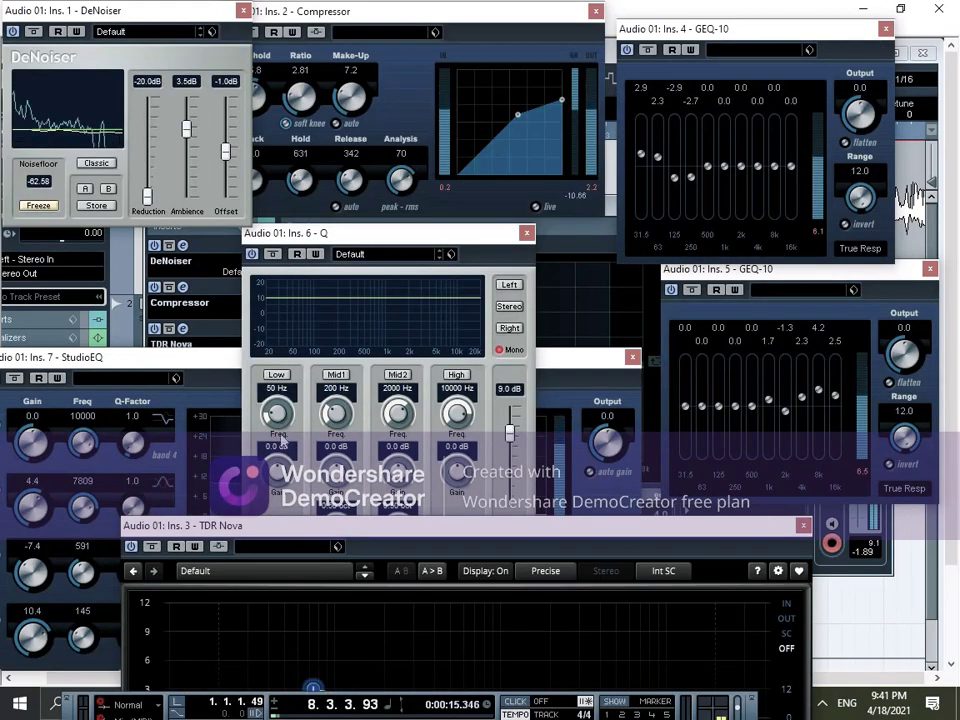
left_click(803, 526)
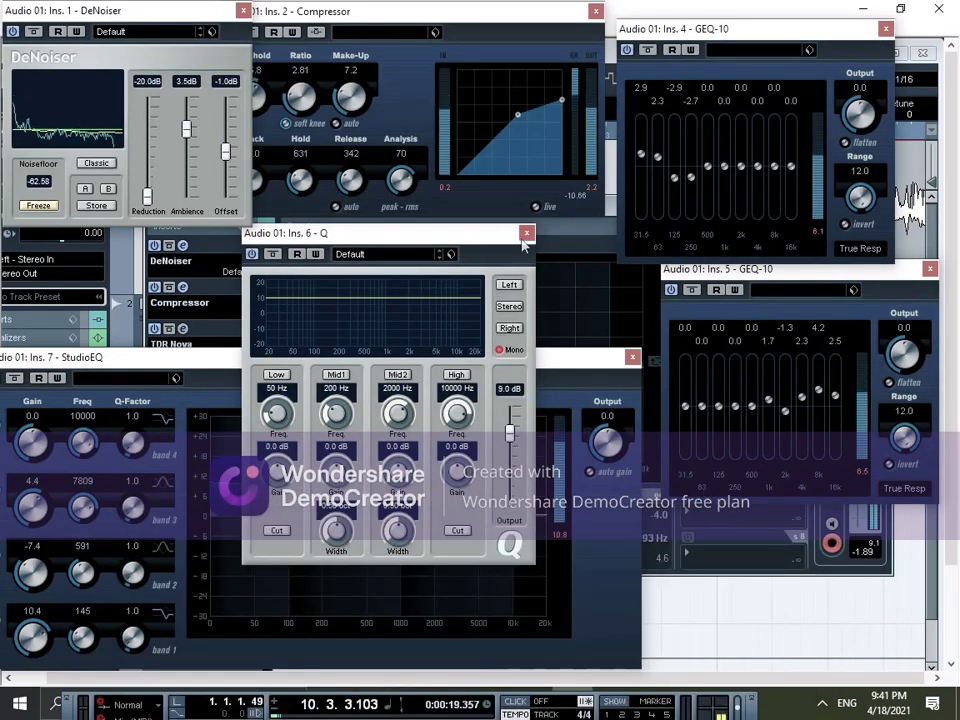
left_click(527, 233)
left_click_drag(304, 482, 302, 477)
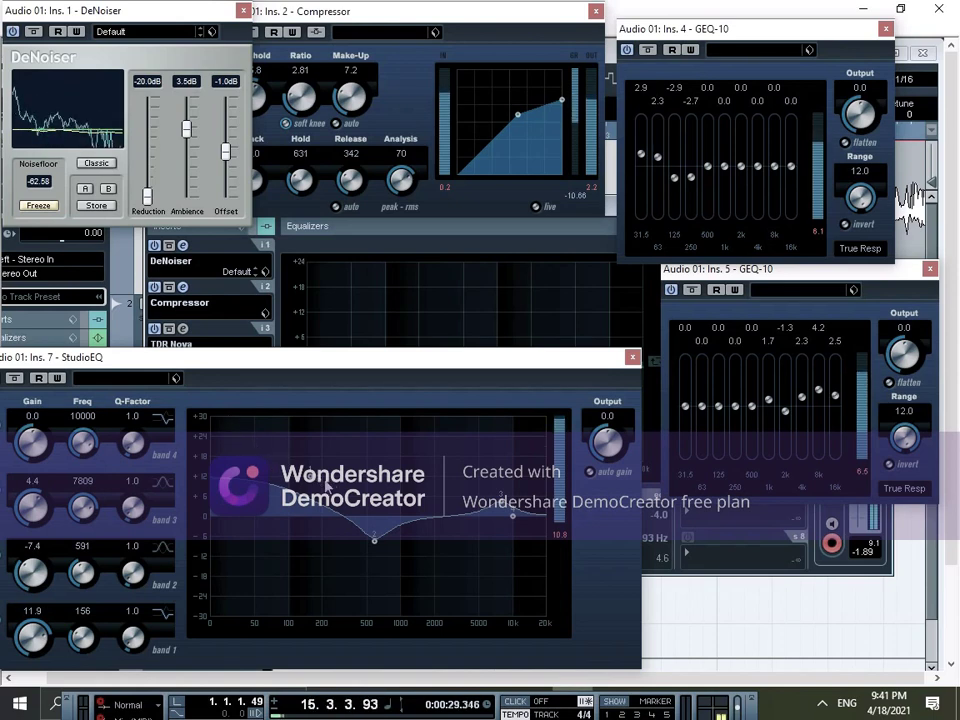
mouse_move(311, 483)
left_mouse_down()
mouse_move(320, 585)
mouse_move(328, 484)
left_mouse_up()
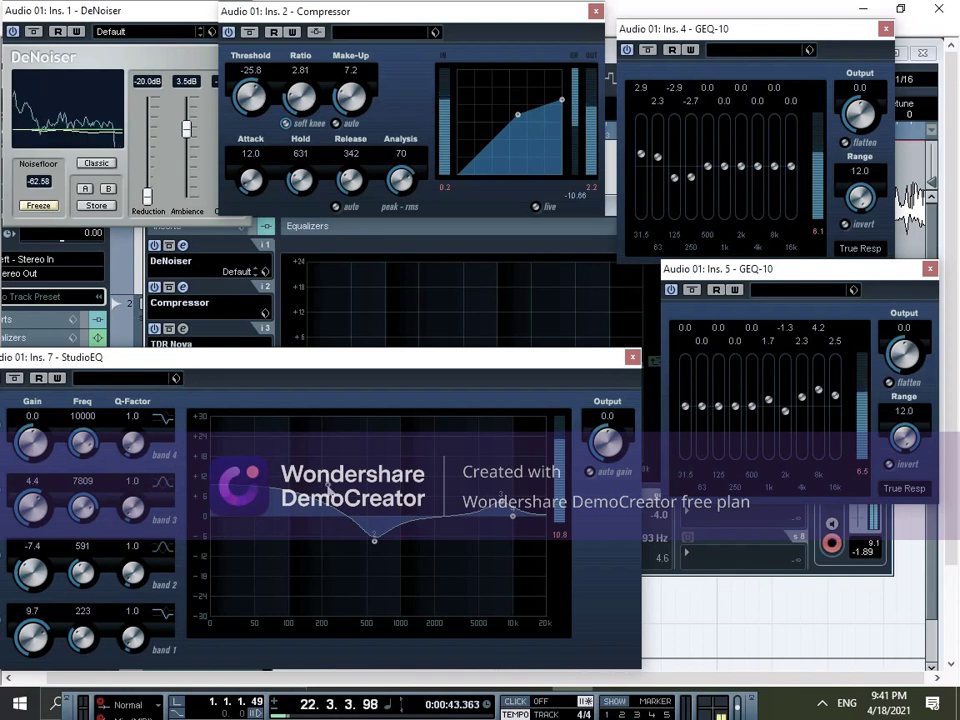
left_click_drag(329, 487, 329, 484)
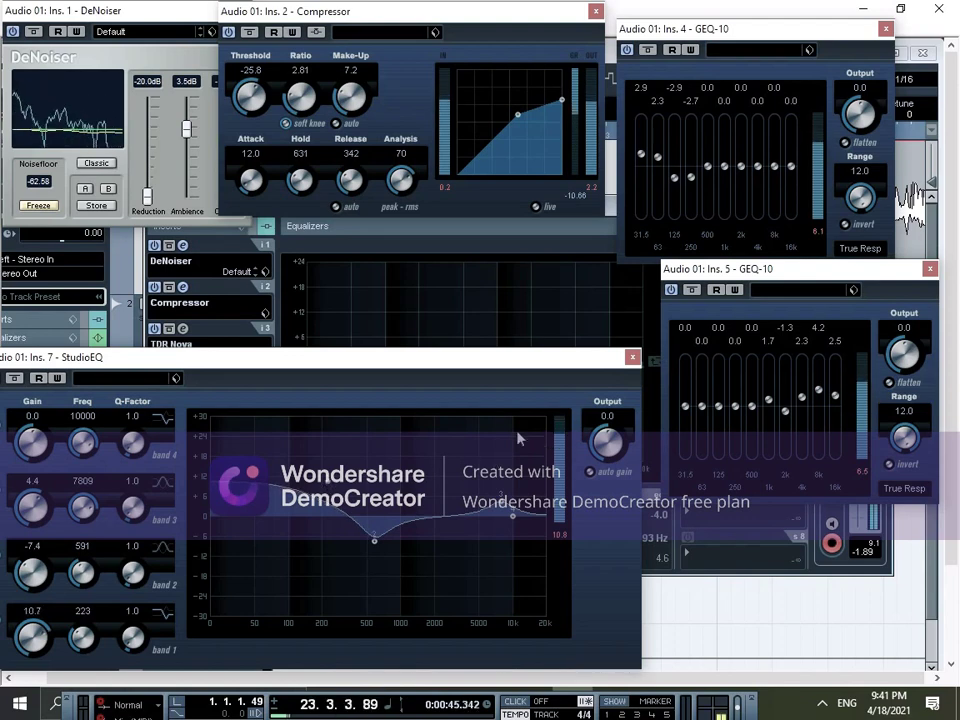
- Close the remaining plug-in windows and Audio 01's channel settings, and maximize the project window
left_click(632, 358)
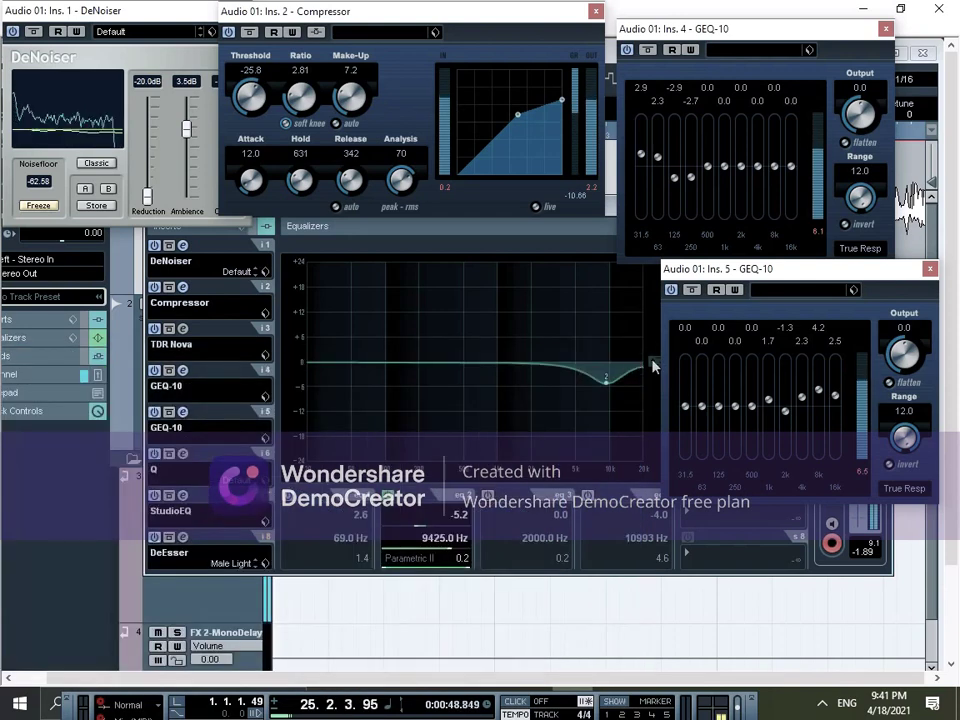
left_click(930, 269)
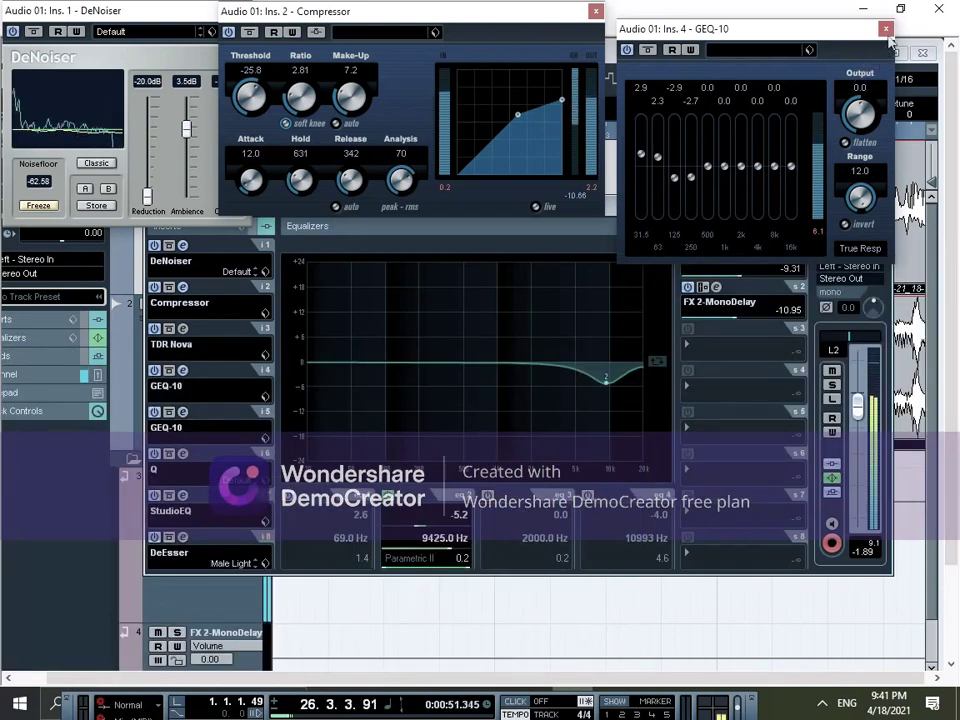
left_click(595, 11)
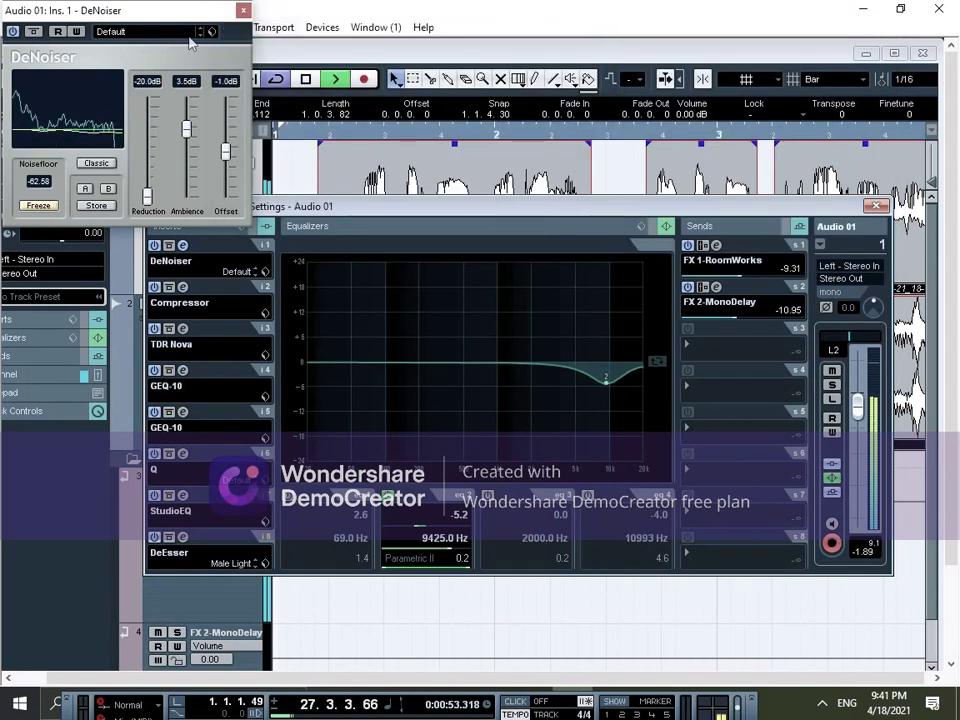
left_click(243, 10)
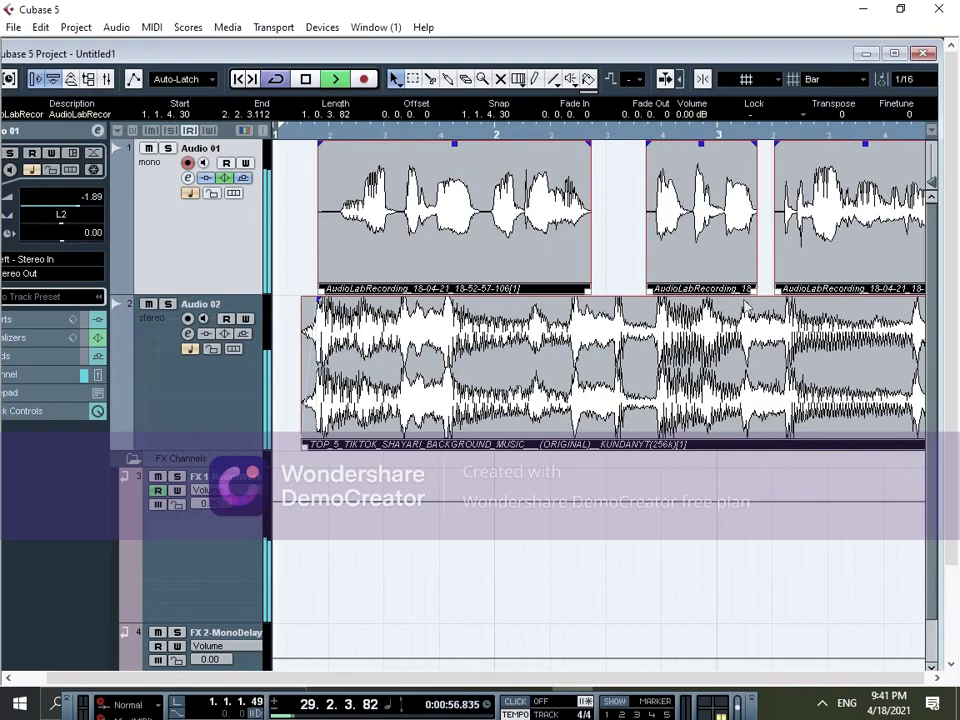
left_click(876, 206)
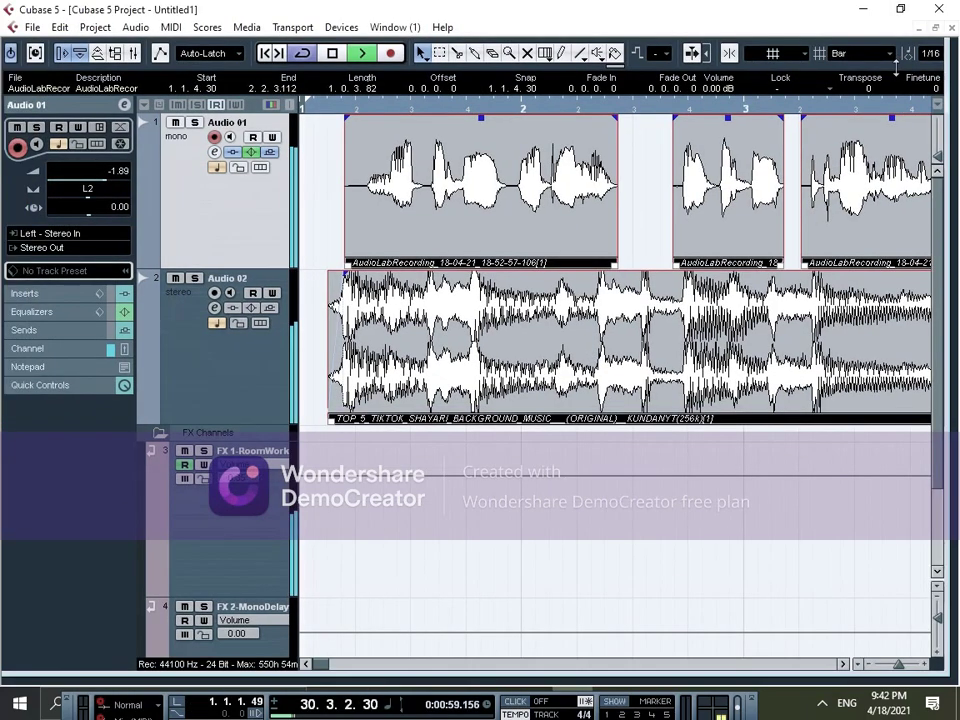
left_click(893, 53)
- Stop playback and minimize Cubase to switch to the Wondershare DemoCreator recorder
left_click_drag(318, 678, 318, 607)
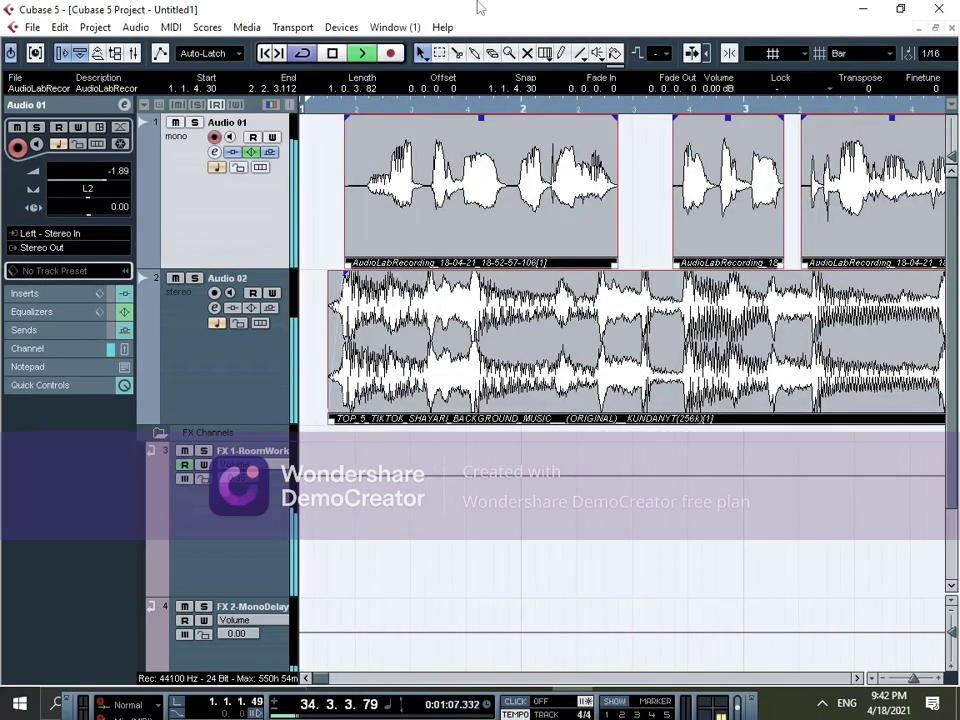
left_click(331, 54)
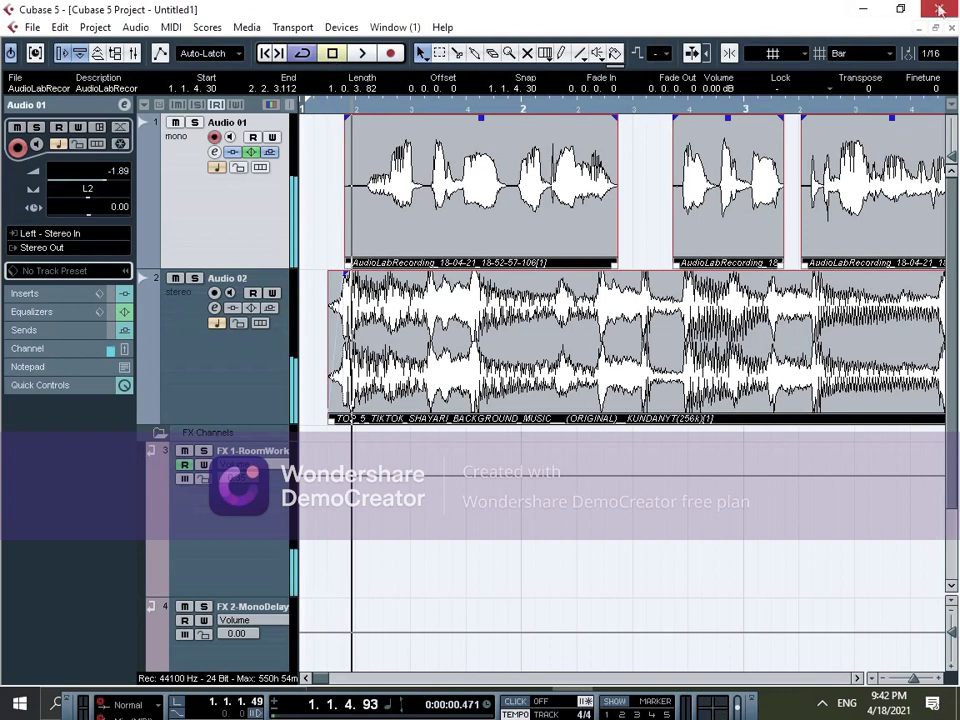
left_click(863, 10)
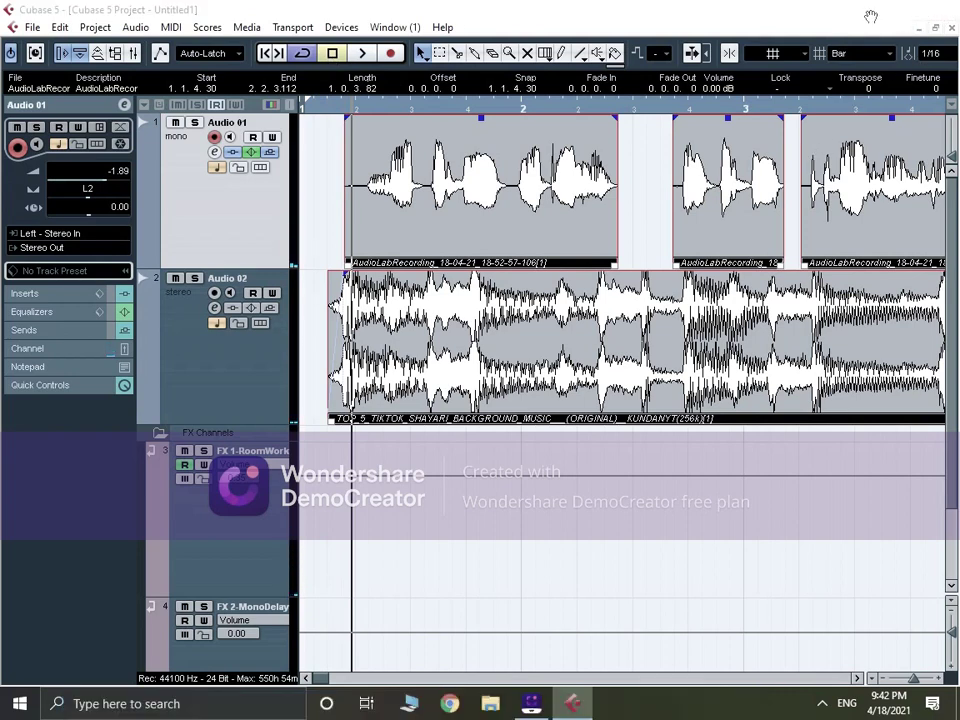
left_click(523, 699)
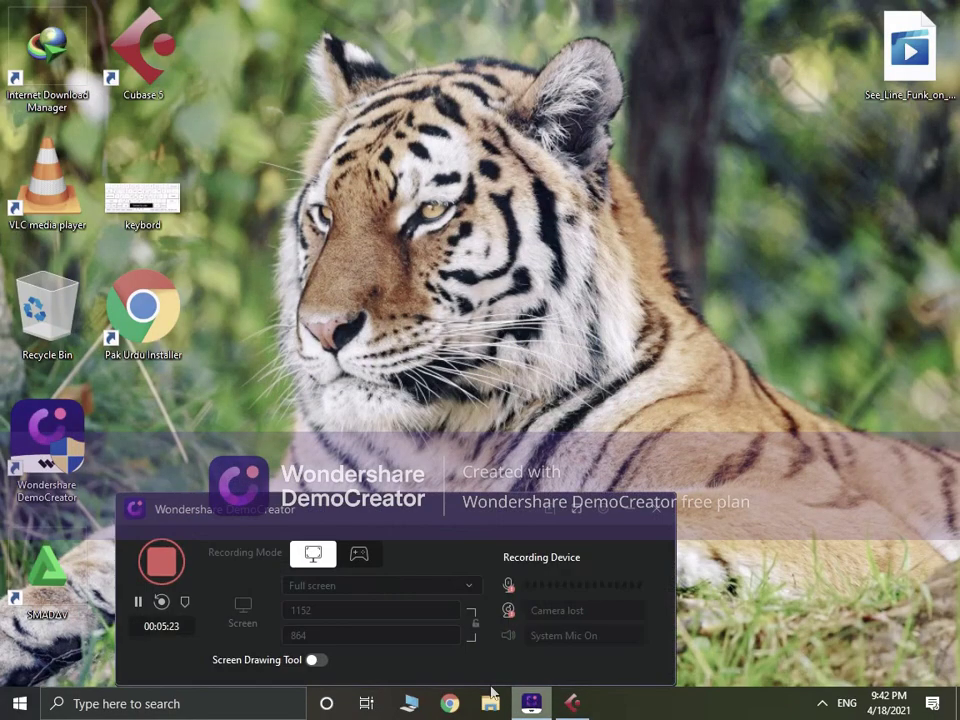